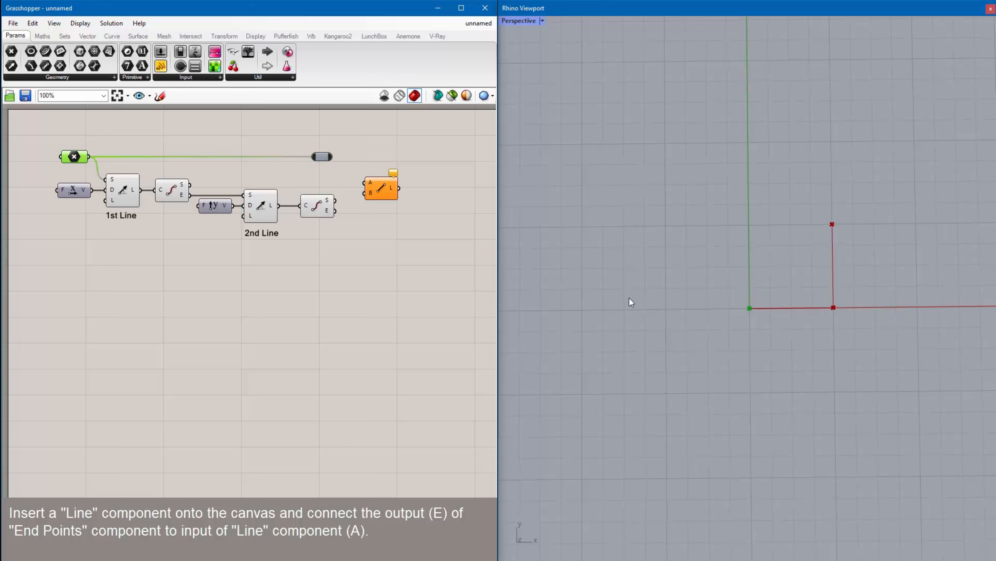
# - Connect the second End Points component's E output to the Line's A input and the relay output to its B input
pyautogui.click(328, 211)
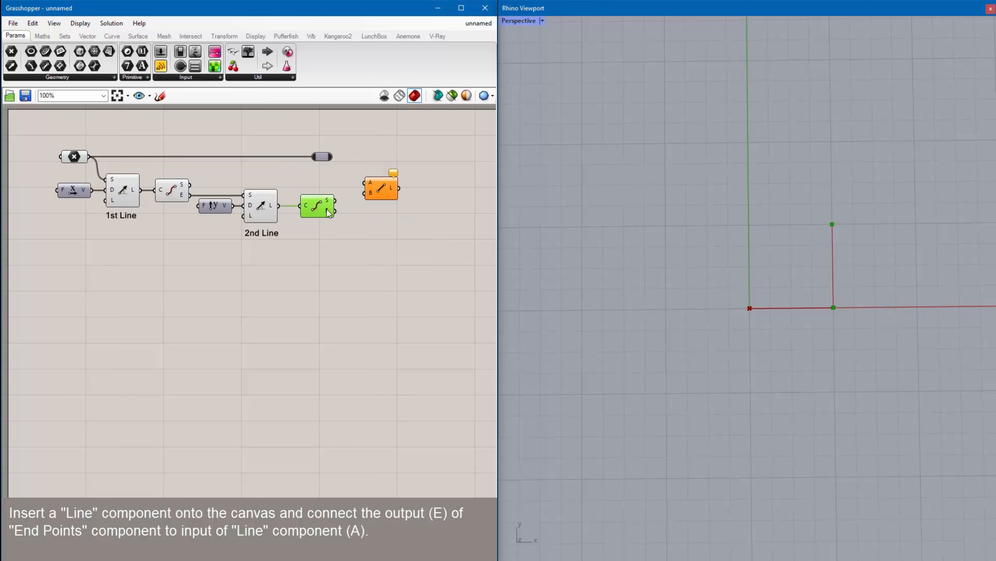
pyautogui.moveTo(335, 211); pyautogui.dragTo(364, 193)
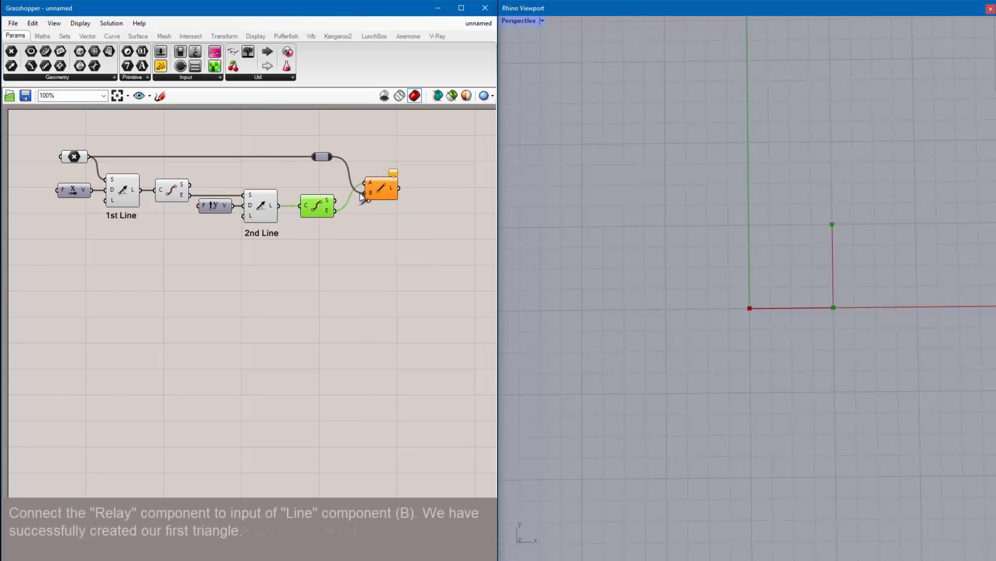
pyautogui.click(412, 311)
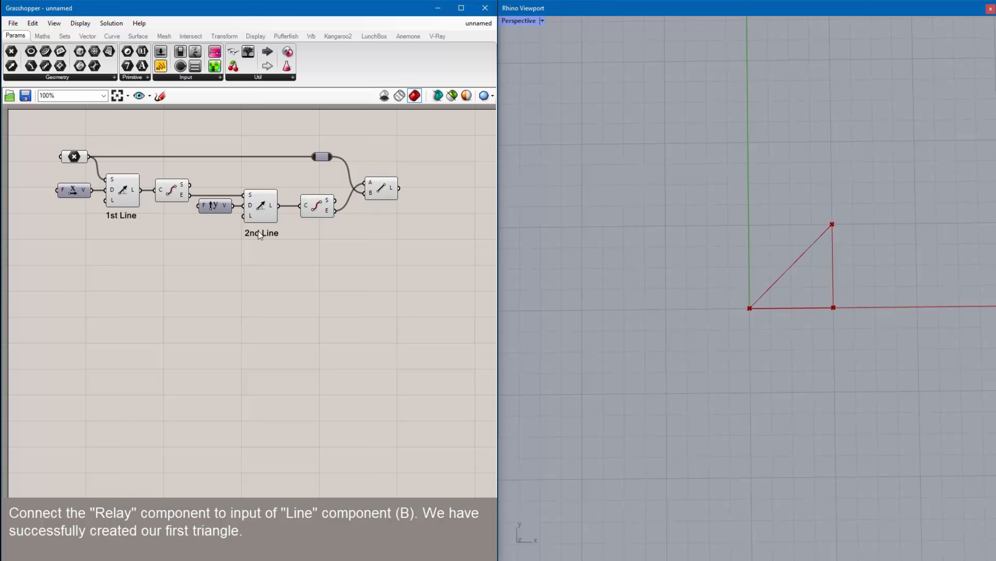
# - Place a copy of the "2nd Line" label beneath the final Line component and change its text to "3rd Line"
pyautogui.hotkey('ctrl', 'v')
pyautogui.moveTo(274, 238); pyautogui.dragTo(421, 244)
pyautogui.doubleClick(372, 207)
pyautogui.moveTo(325, 161); pyautogui.dragTo(306, 175)
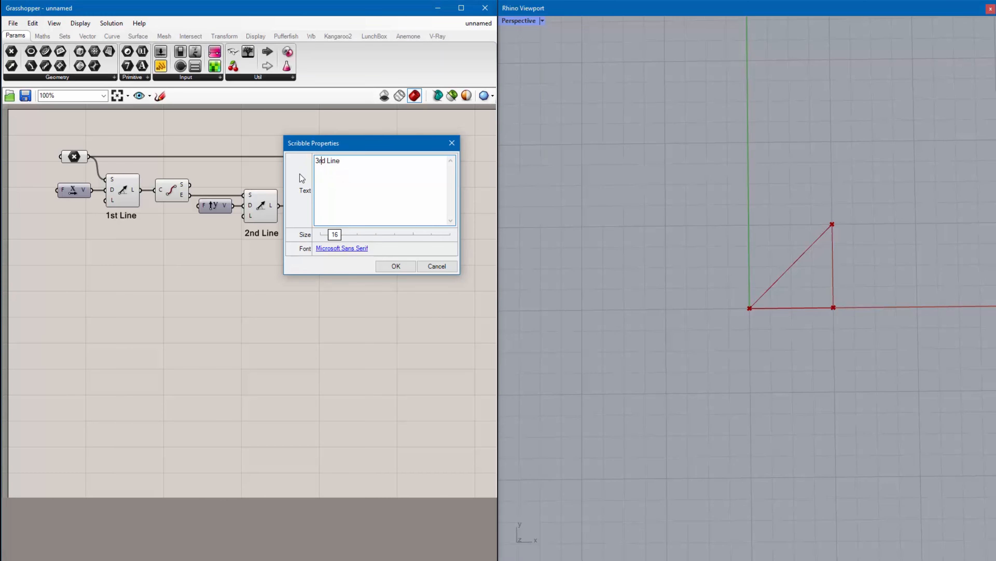
pyautogui.write('3r')
pyautogui.click(395, 266)
pyautogui.click(366, 343)
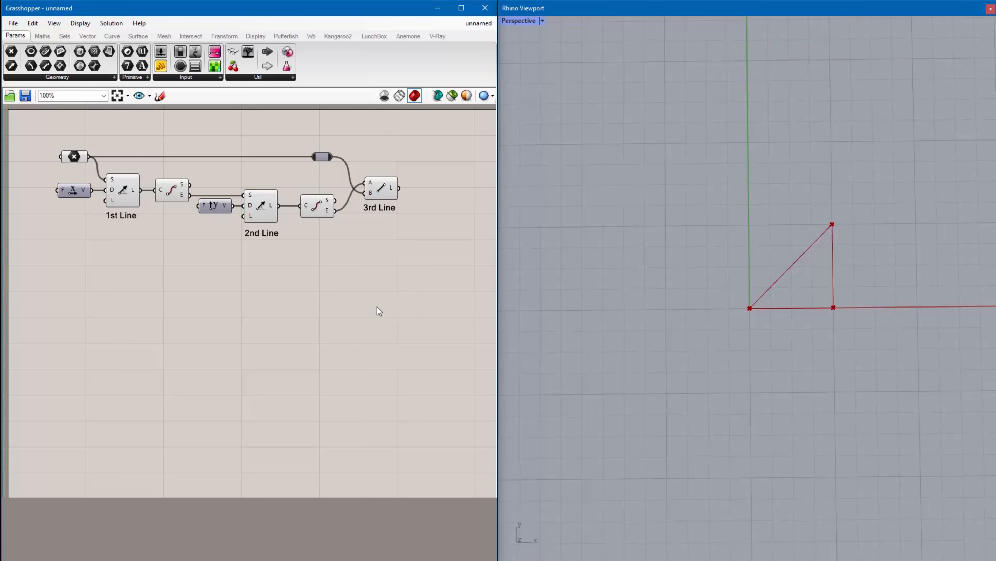
# - Group all the triangle components and their labels together
pyautogui.moveTo(41, 289); pyautogui.dragTo(438, 127)
pyautogui.rightClick(261, 179)
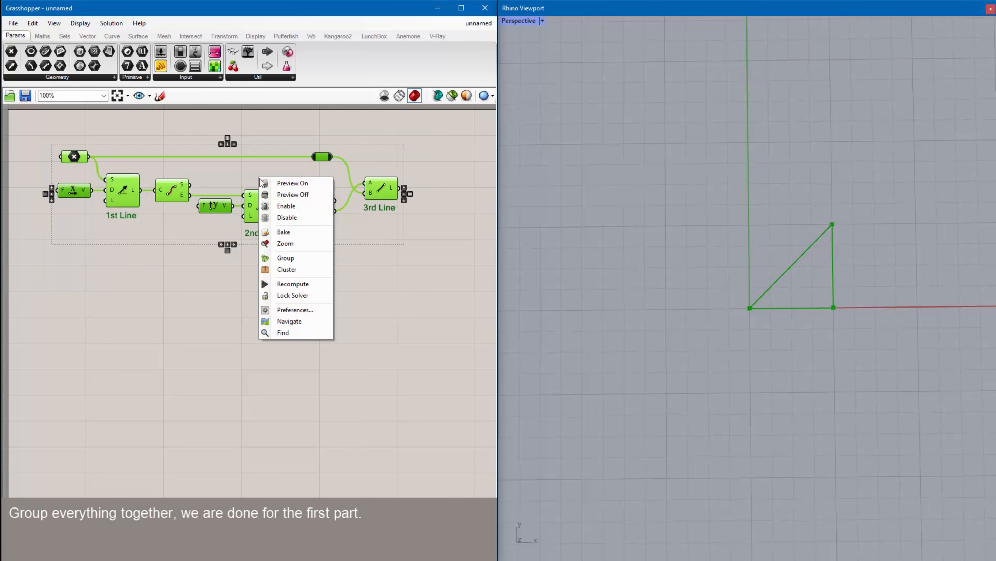
pyautogui.click(284, 262)
pyautogui.moveTo(352, 241)
pyautogui.mouseDown()
pyautogui.moveTo(324, 222)
pyautogui.moveTo(338, 241)
pyautogui.mouseUp()
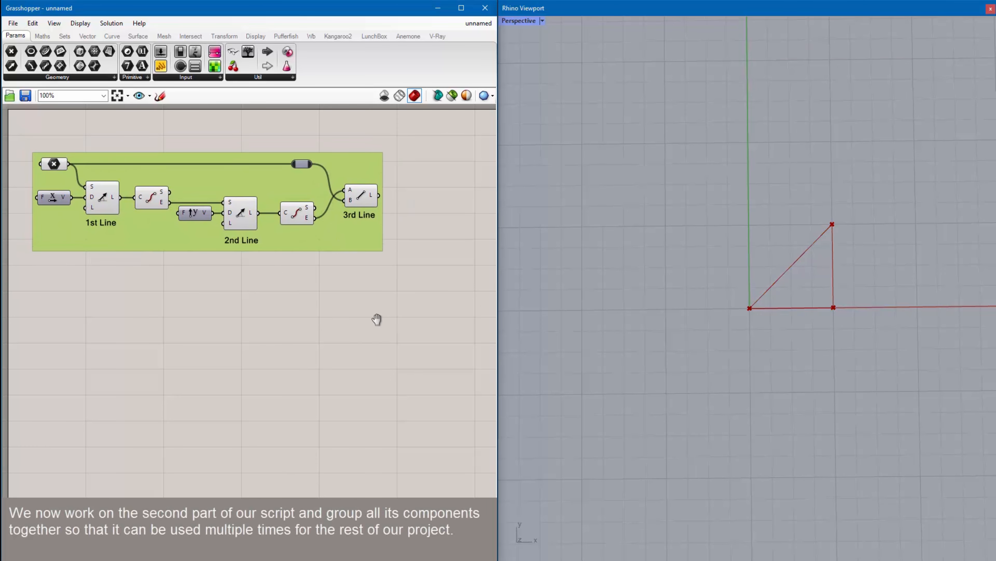
# - Insert an End Points component in the empty canvas area beside the triangle group
pyautogui.moveTo(376, 319); pyautogui.dragTo(100, 322, button='right')
pyautogui.moveTo(260, 316); pyautogui.dragTo(211, 309, button='right')
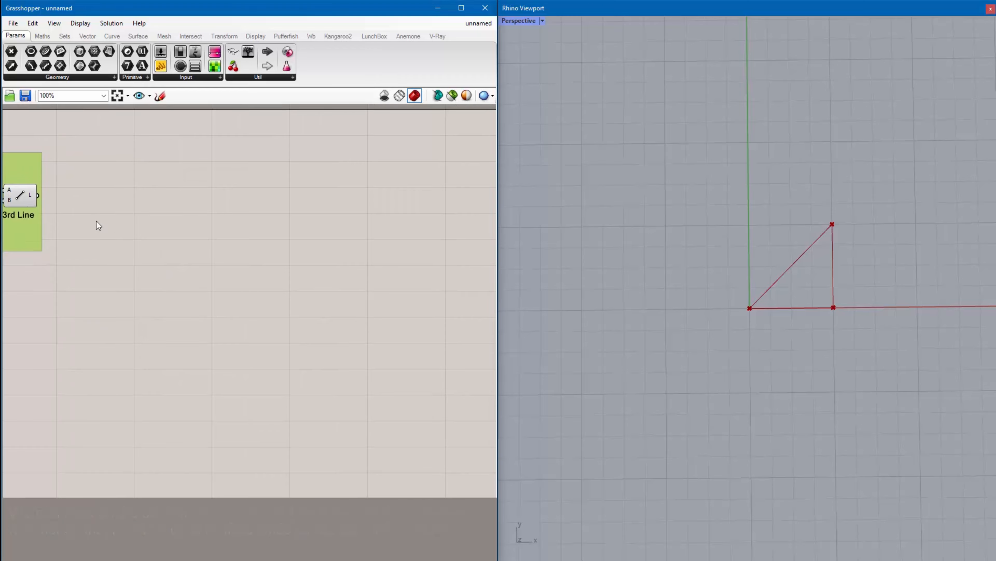
pyautogui.doubleClick(117, 197)
pyautogui.write('end')
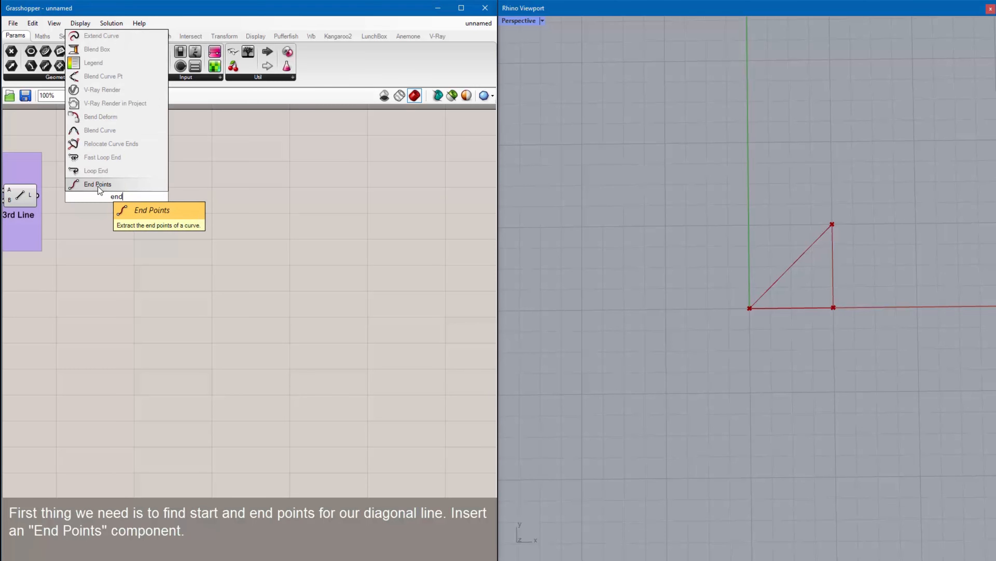
pyautogui.click(99, 186)
pyautogui.moveTo(103, 195); pyautogui.dragTo(95, 193)
pyautogui.click(155, 254)
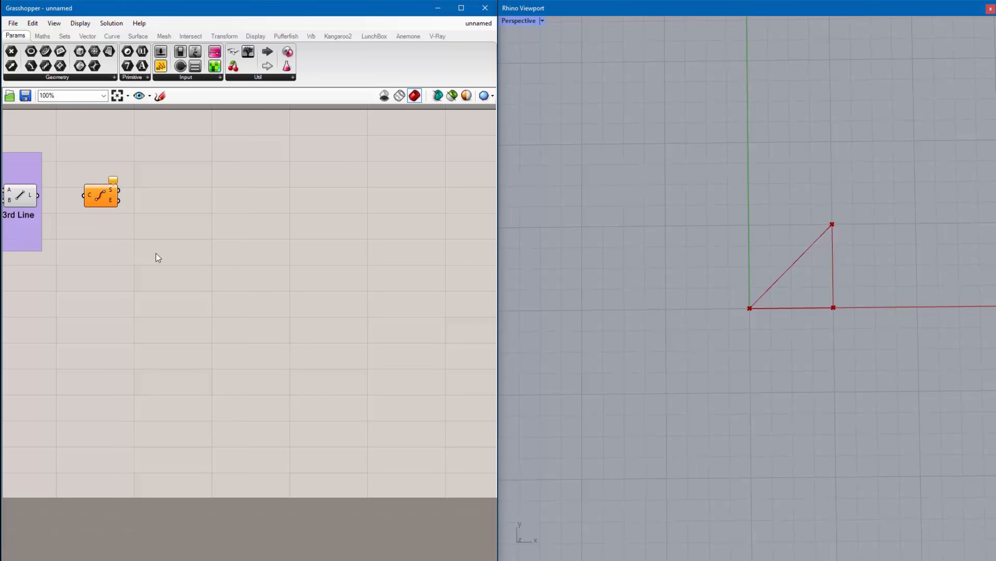
# - Insert a List Item component after End Points and place a copy of it underneath the first one
pyautogui.doubleClick(179, 187)
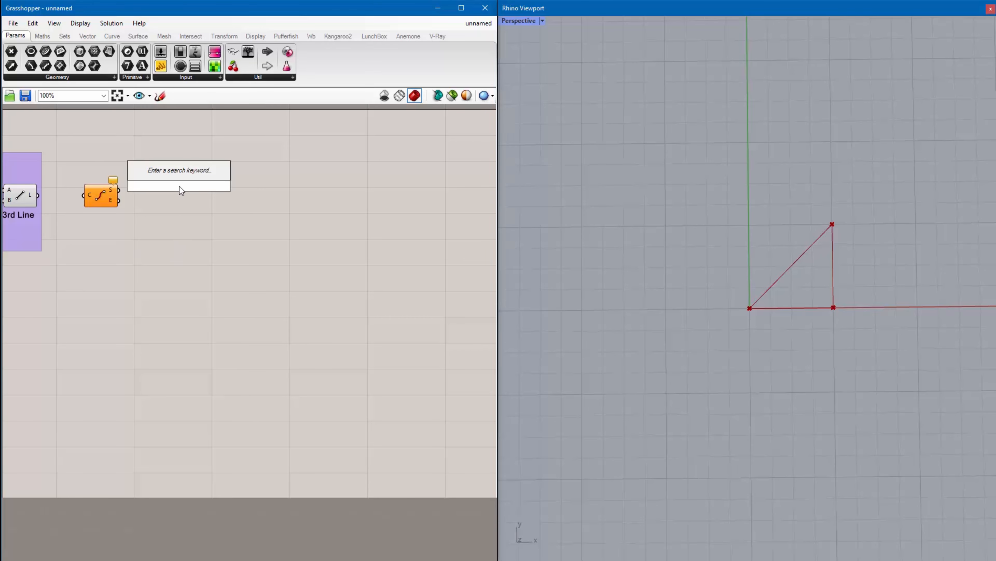
pyautogui.write('list')
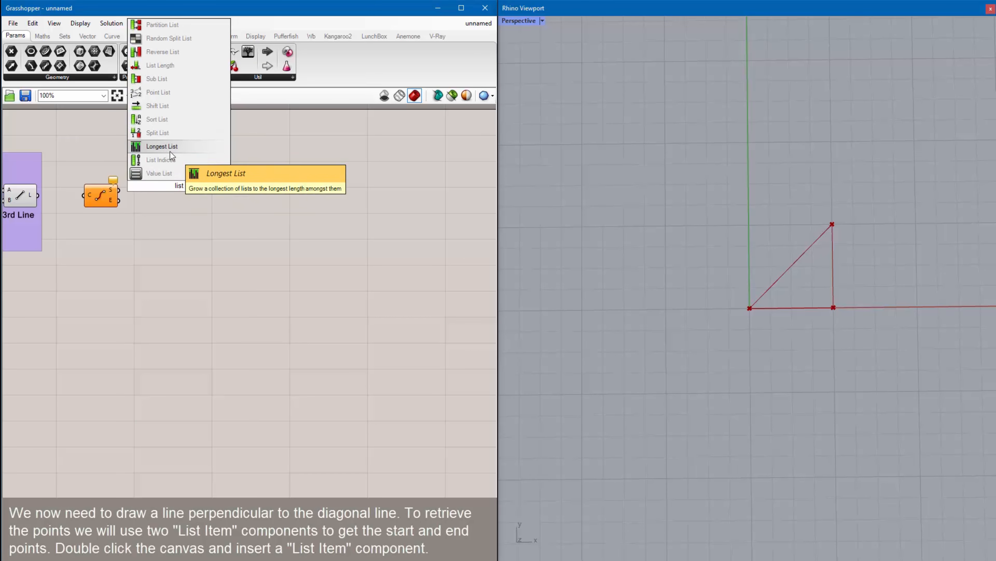
pyautogui.write(' item')
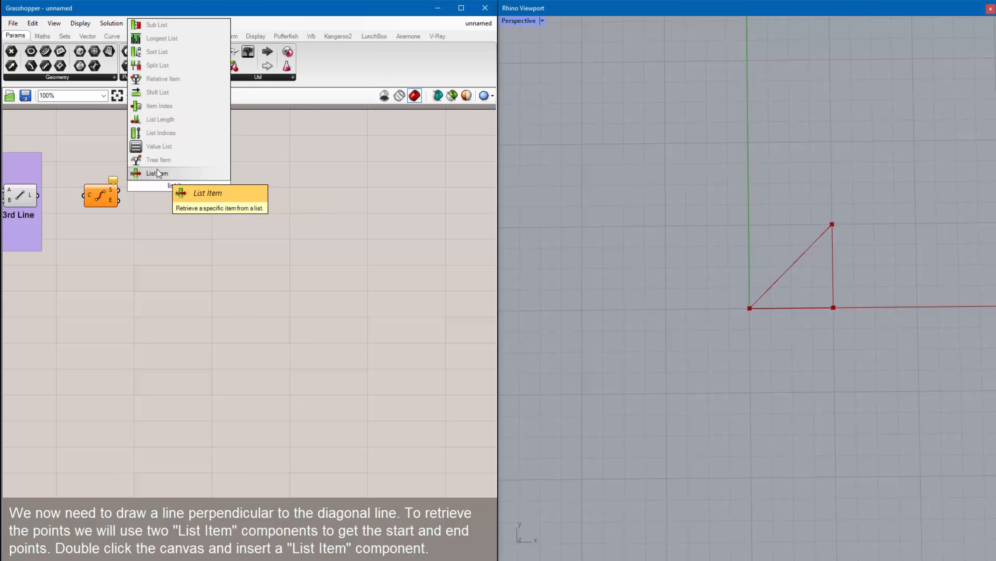
pyautogui.press('Return')
pyautogui.moveTo(175, 200); pyautogui.dragTo(174, 229)
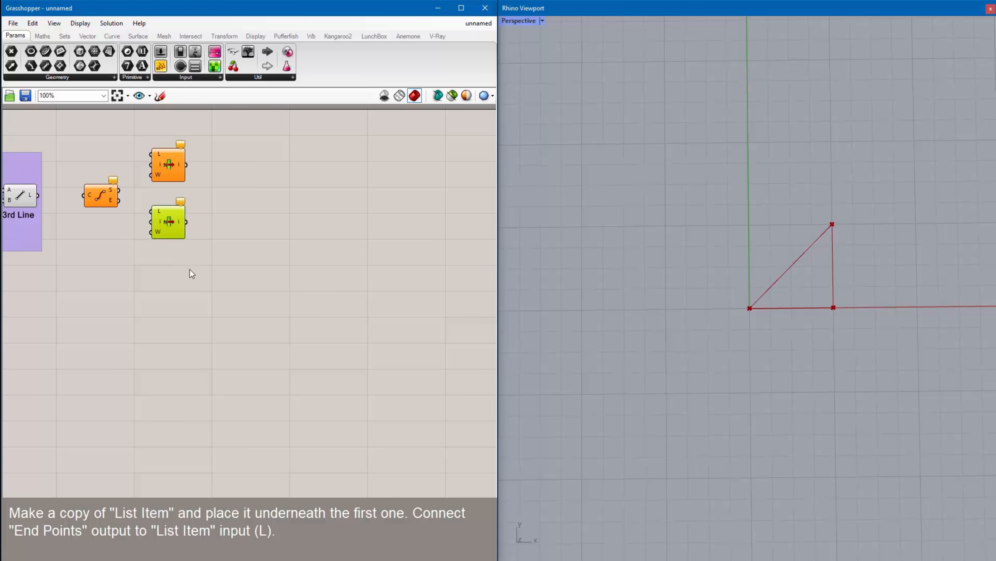
pyautogui.moveTo(189, 270); pyautogui.dragTo(174, 145)
pyautogui.click(136, 196)
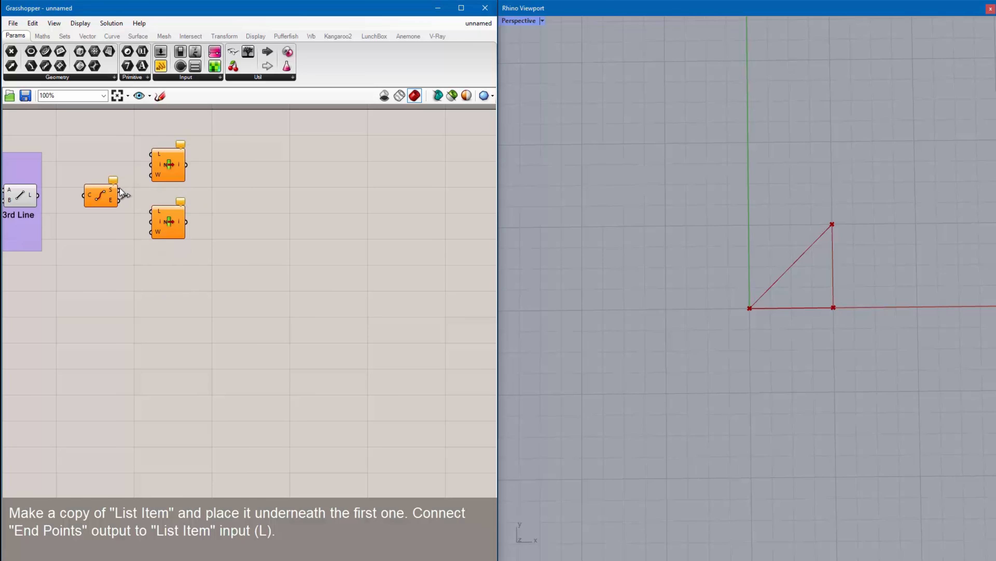
# - Connect the End Points S and E outputs to the L inputs of the upper and lower List Items, and tidy their positions
pyautogui.moveTo(119, 190); pyautogui.dragTo(170, 247)
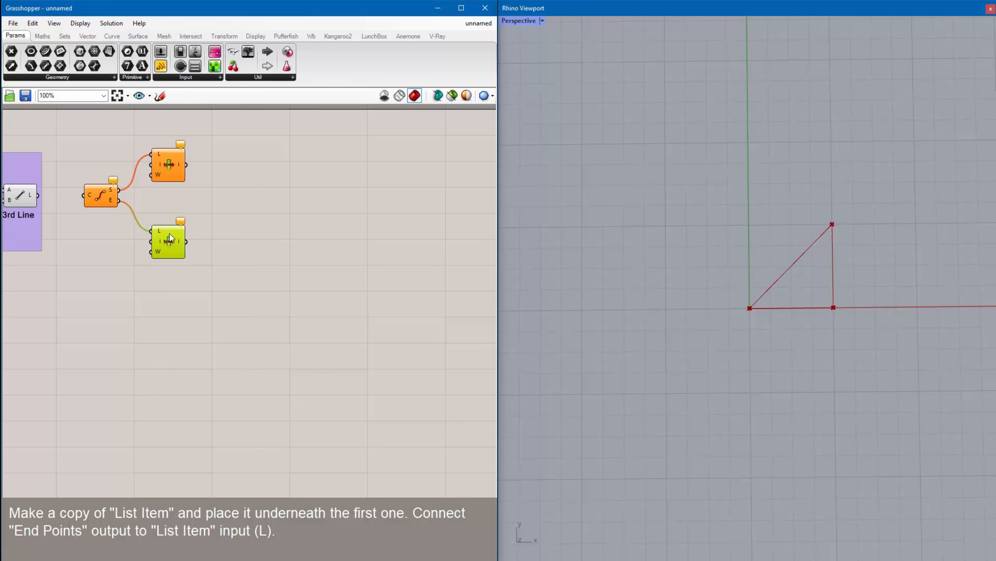
pyautogui.moveTo(168, 168); pyautogui.dragTo(169, 175)
pyautogui.click(212, 337)
pyautogui.moveTo(214, 336); pyautogui.dragTo(146, 133)
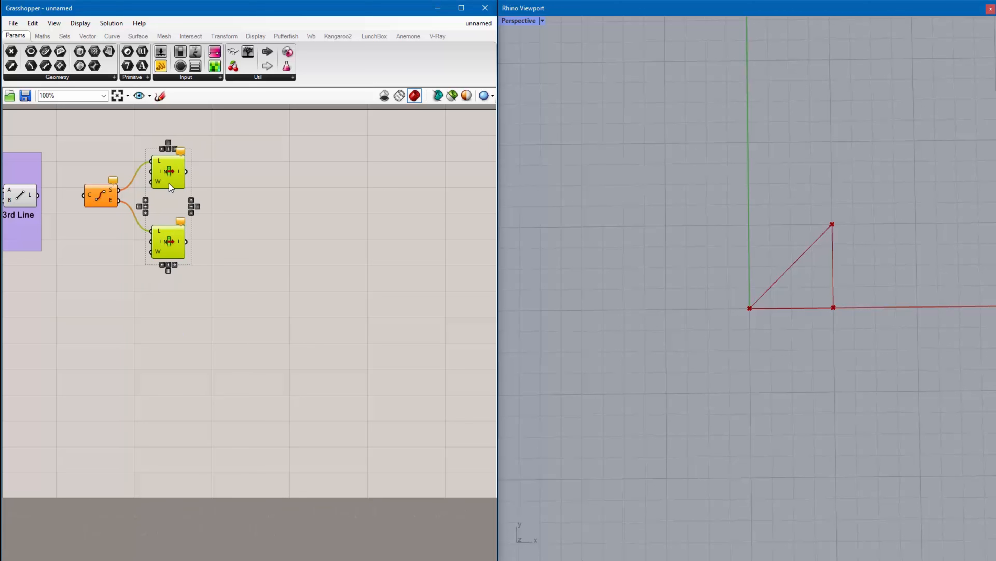
pyautogui.moveTo(169, 183); pyautogui.dragTo(154, 182)
pyautogui.click(207, 299)
pyautogui.moveTo(154, 242); pyautogui.dragTo(154, 239)
pyautogui.click(263, 329)
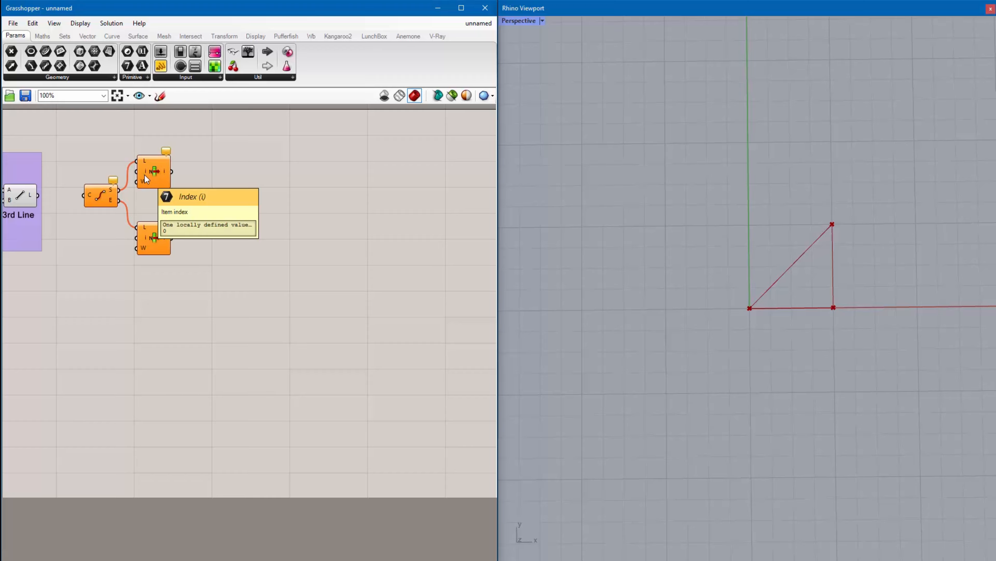
# - Set the expression of the index (i) input to 1 on both List Item components
pyautogui.rightClick(143, 160)
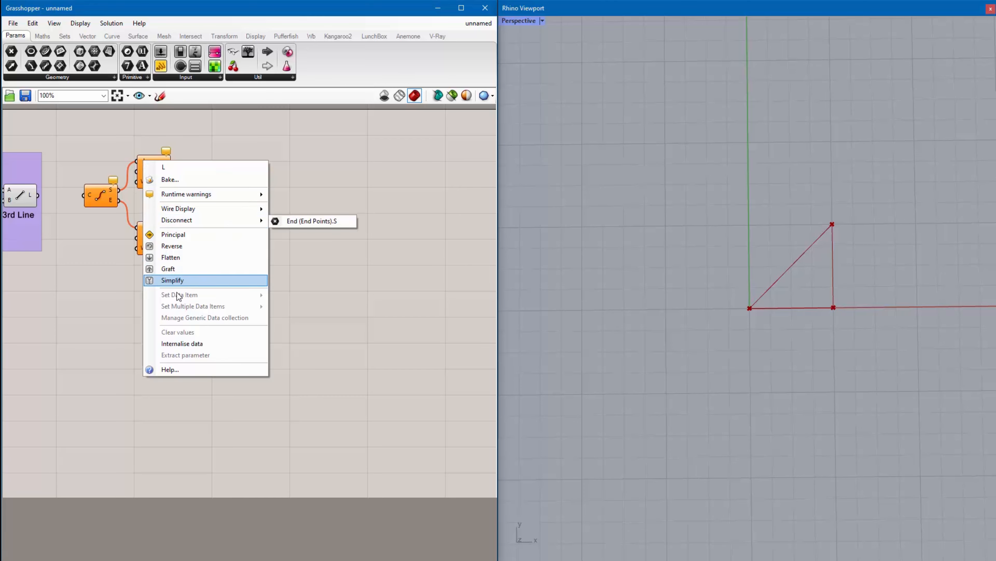
pyautogui.click(310, 255)
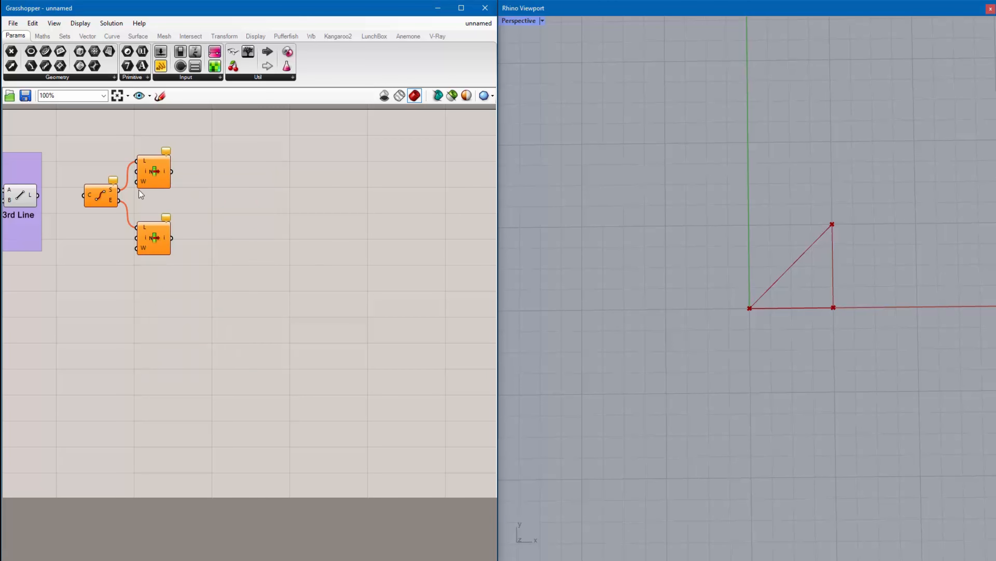
pyautogui.rightClick(145, 173)
pyautogui.moveTo(186, 261)
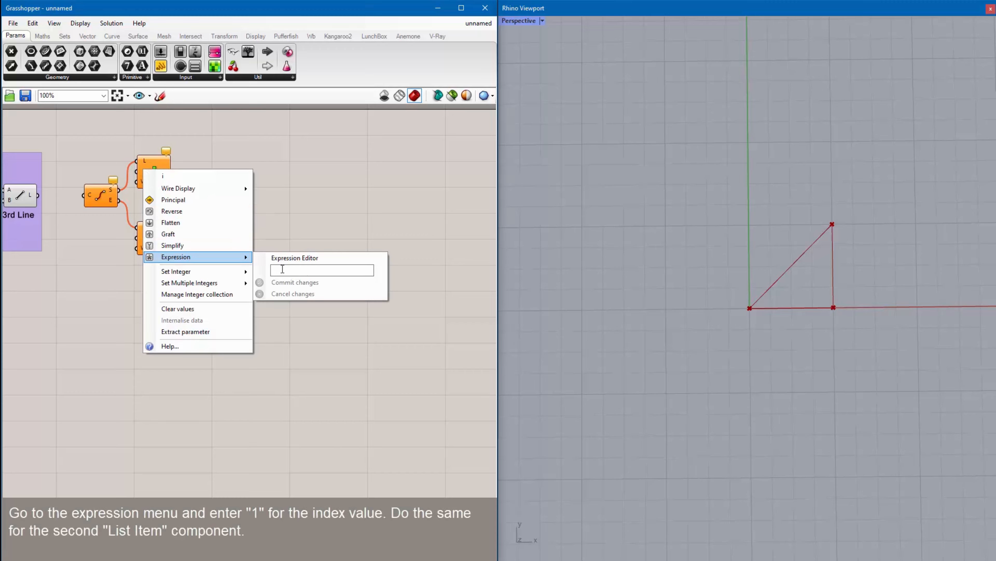
pyautogui.write('1')
pyautogui.click(271, 282)
pyautogui.rightClick(144, 237)
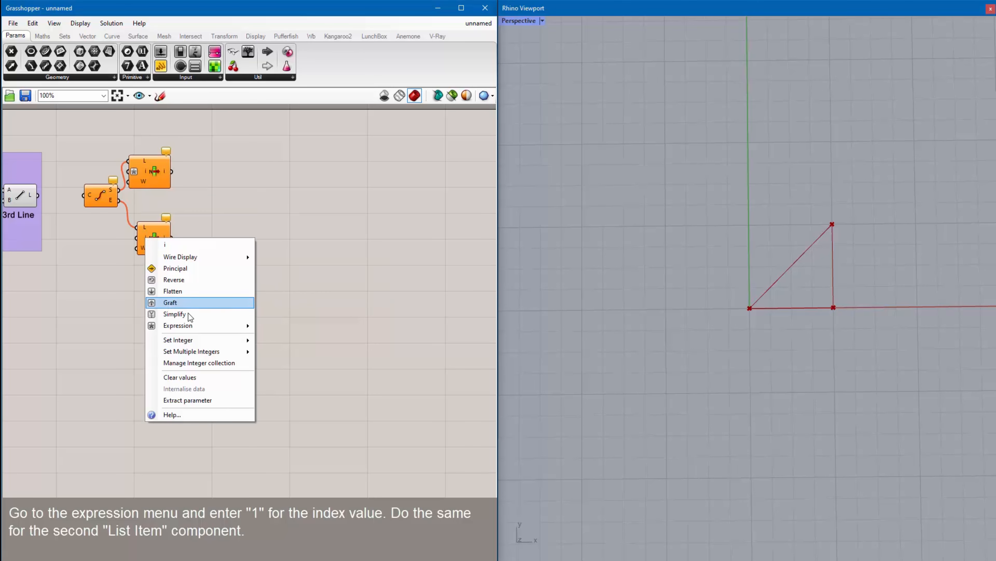
pyautogui.moveTo(200, 326)
pyautogui.write('1')
pyautogui.click(273, 347)
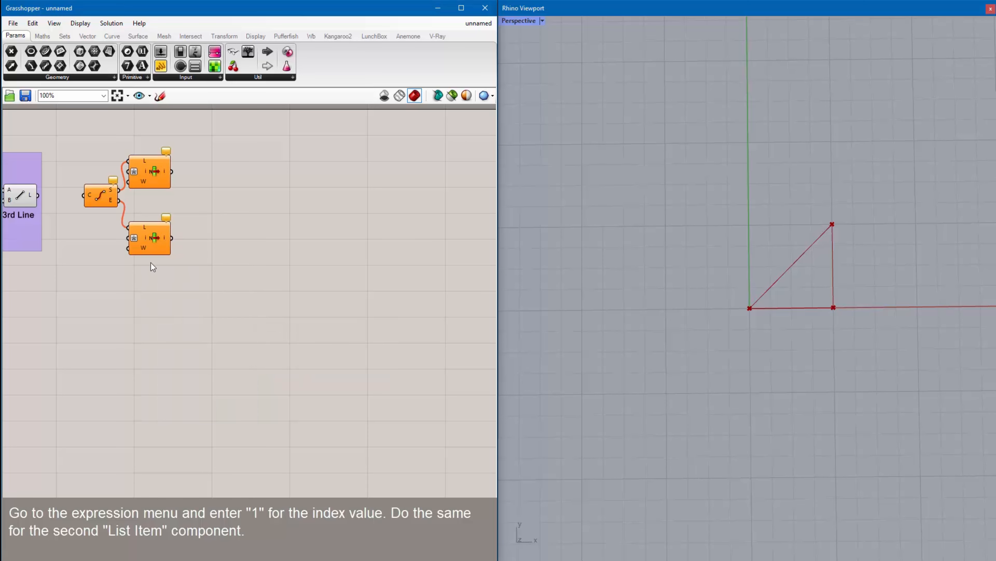
# - Shift both List Item components slightly away from End Points to leave room for their wires
pyautogui.moveTo(179, 250); pyautogui.dragTo(161, 178)
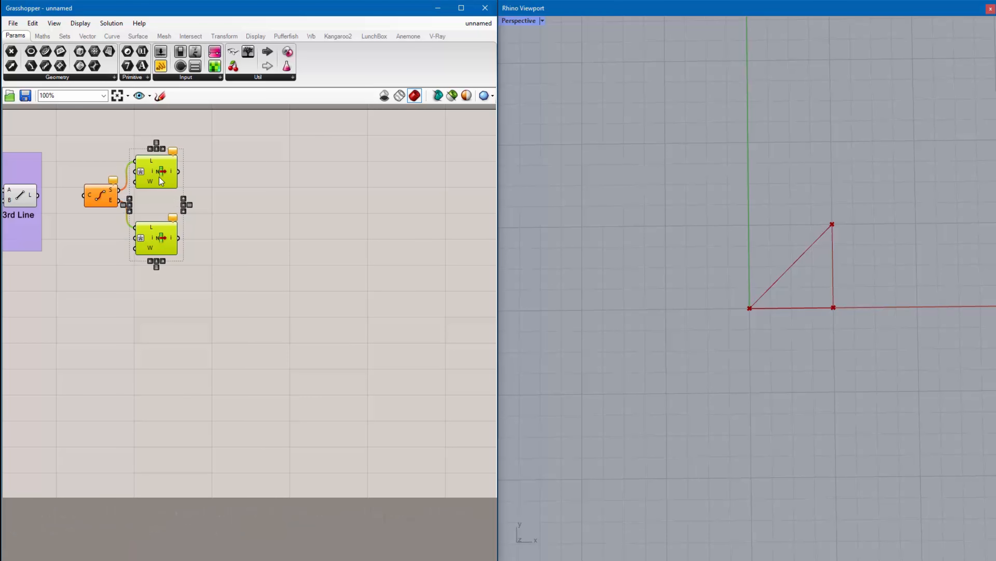
pyautogui.click(197, 313)
pyautogui.click(151, 165)
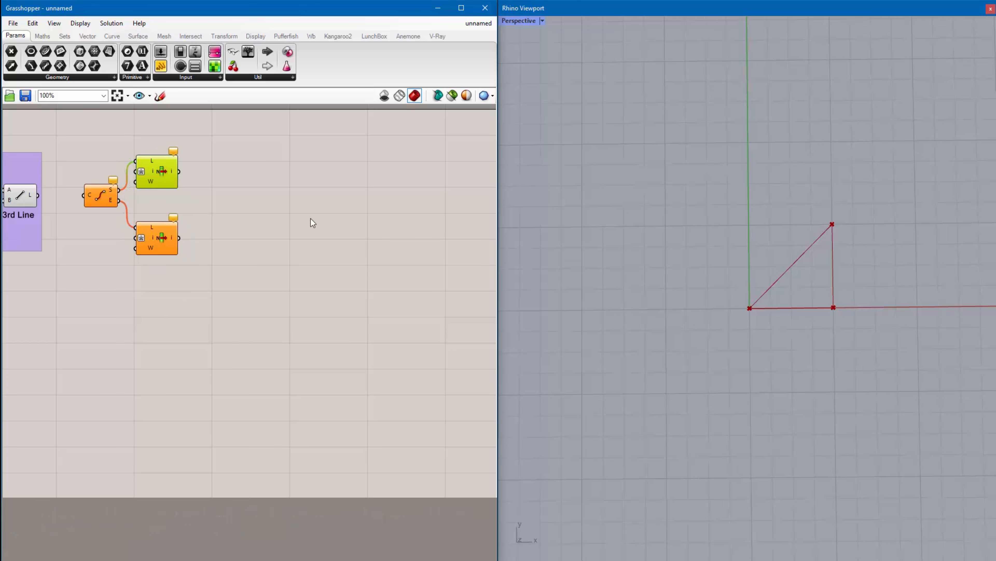
pyautogui.click(167, 235)
pyautogui.click(200, 334)
# - Connect the 3rd Line's L output to the End Points C input, tighten the layout, and check each List Item's point in the viewport
pyautogui.moveTo(37, 195); pyautogui.dragTo(84, 195)
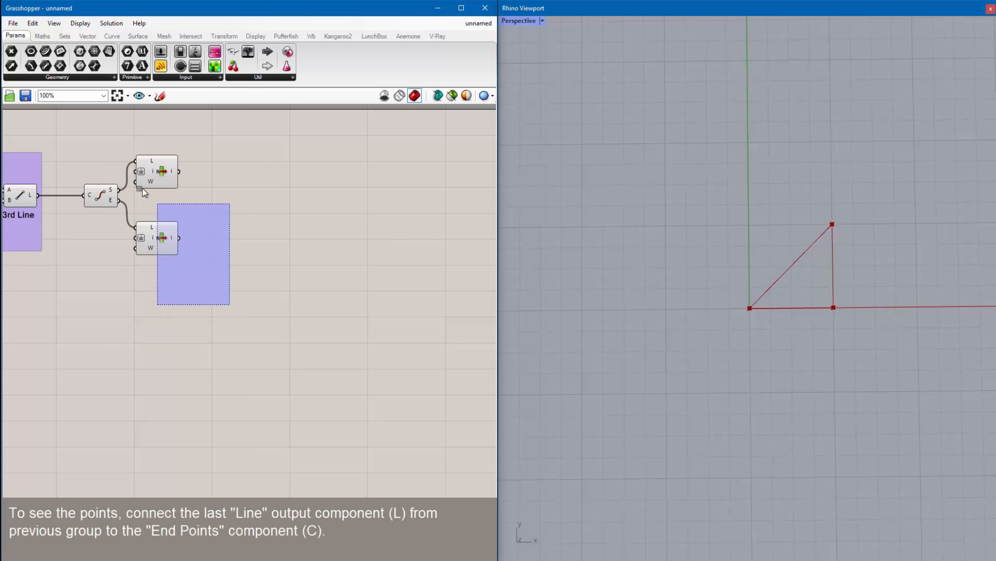
pyautogui.moveTo(142, 188)
pyautogui.mouseDown()
pyautogui.moveTo(111, 154)
pyautogui.moveTo(148, 173)
pyautogui.mouseUp()
pyautogui.click(187, 335)
pyautogui.click(145, 171)
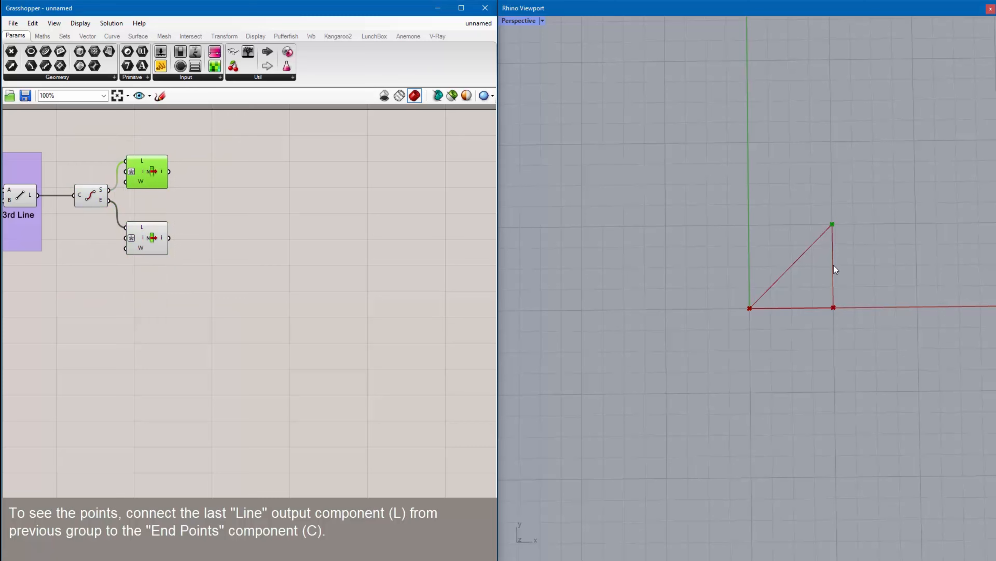
pyautogui.click(152, 233)
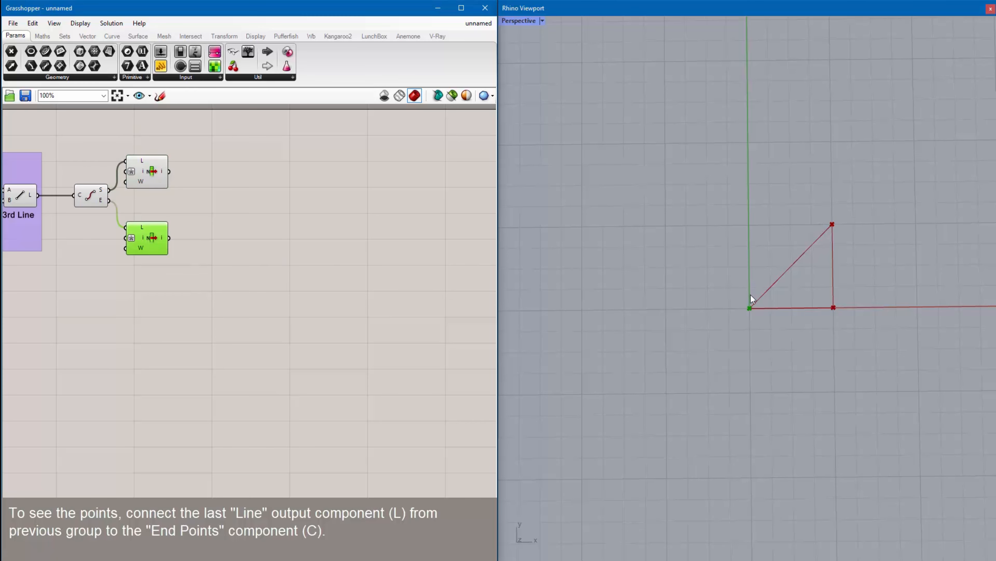
pyautogui.click(255, 338)
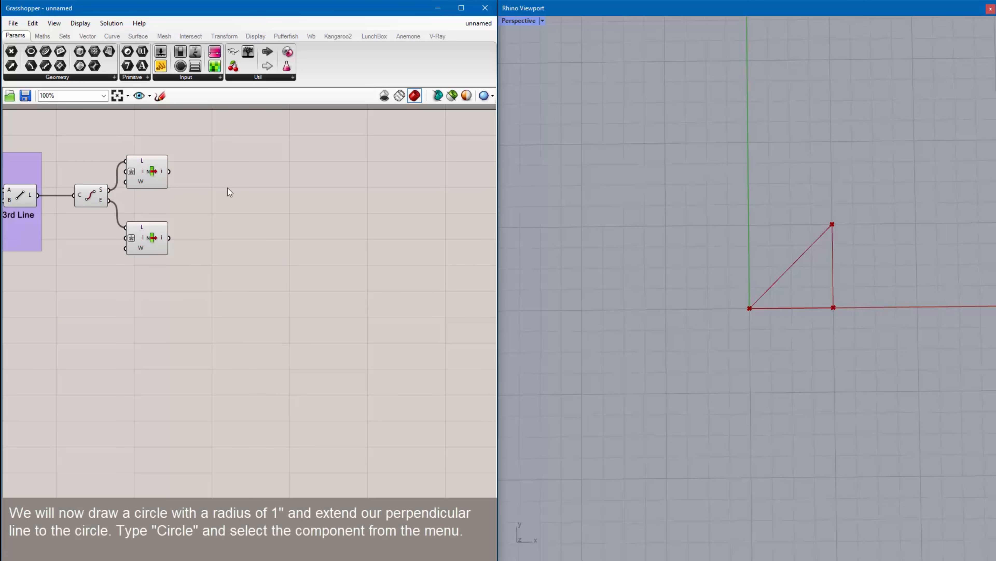
# - Insert a Circle component beside the two List Items
pyautogui.doubleClick(236, 203)
pyautogui.write('cir')
pyautogui.press('Return')
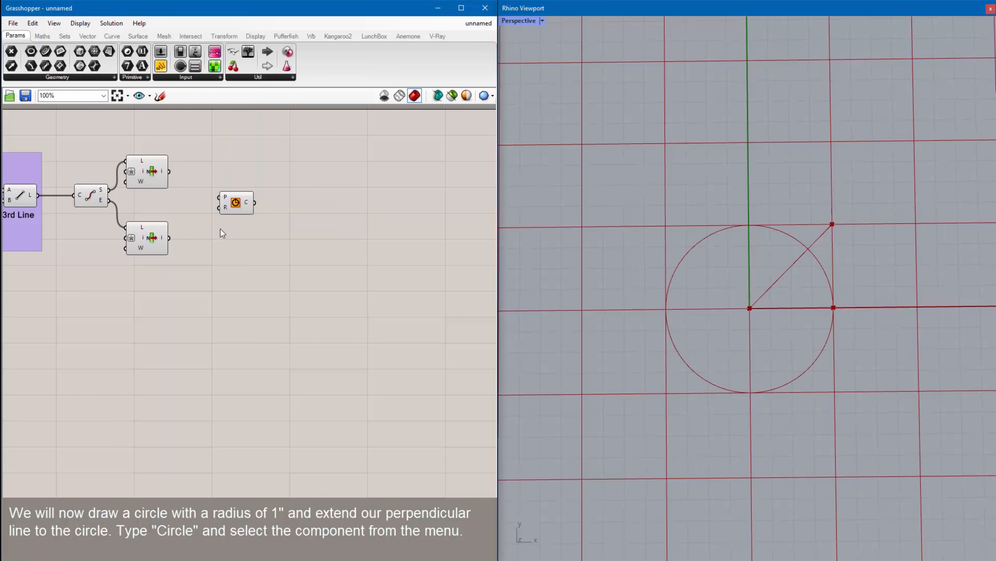
# - Turn the Circle component's preview off and back on
pyautogui.rightClick(237, 207)
pyautogui.click(248, 225)
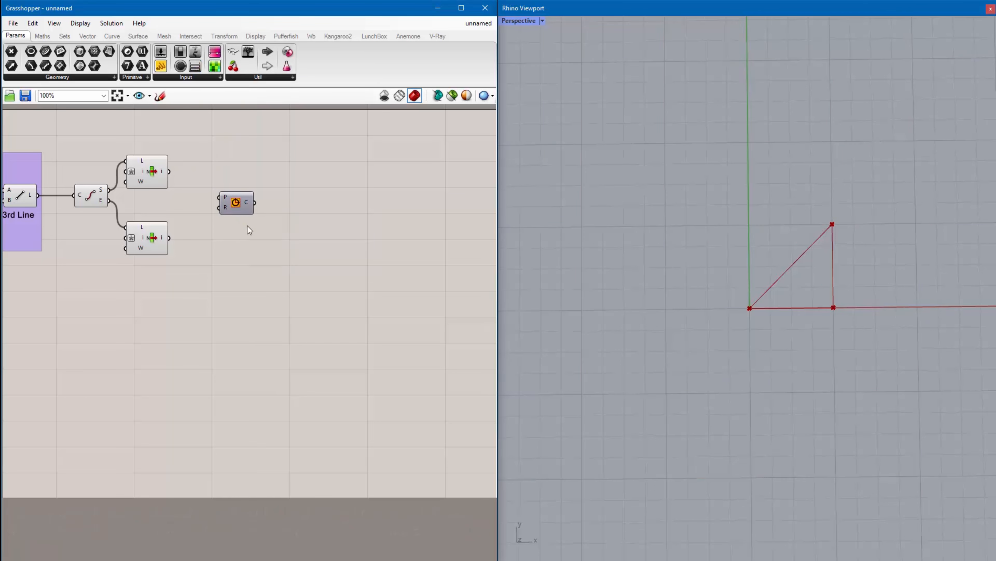
pyautogui.rightClick(240, 203)
pyautogui.click(251, 225)
# - Connect the upper List Item's output to the Circle's P input and move the Circle closer to the List Items
pyautogui.moveTo(233, 208); pyautogui.dragTo(217, 211)
pyautogui.moveTo(170, 171); pyautogui.dragTo(206, 206)
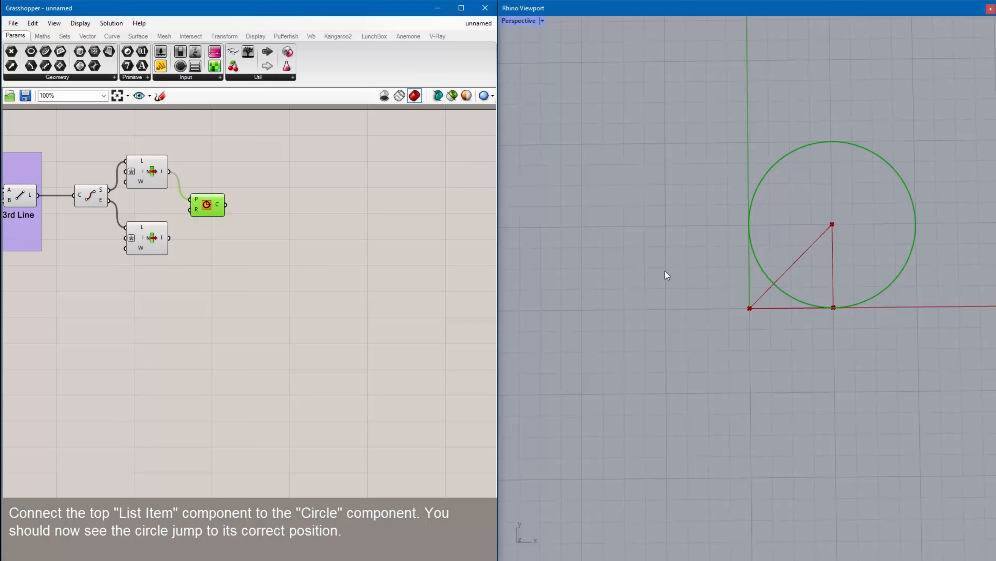
pyautogui.click(319, 295)
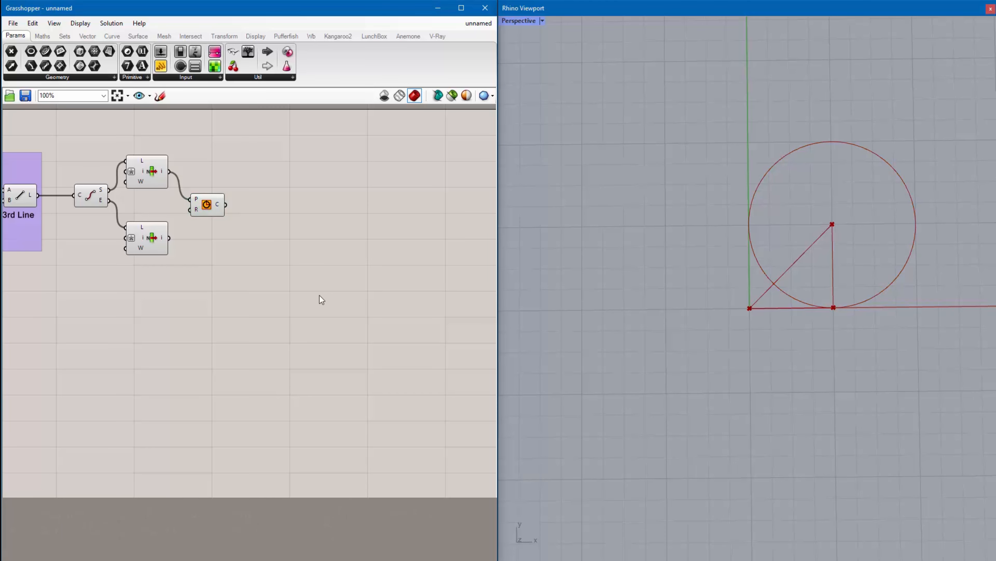
# - Insert a Vector 2Pt component on the canvas beyond the Circle component
pyautogui.doubleClick(285, 204)
pyautogui.write('vector')
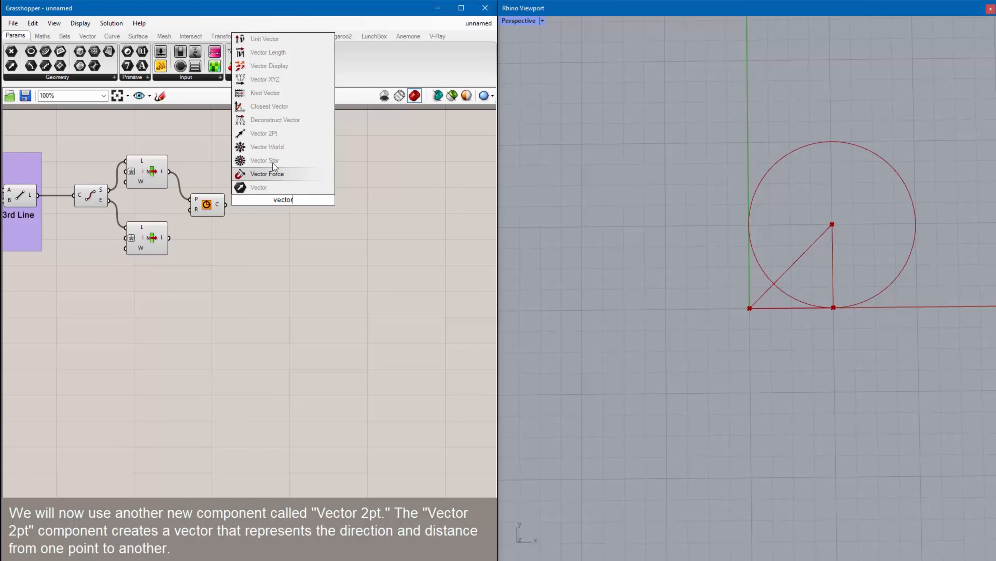
pyautogui.click(266, 133)
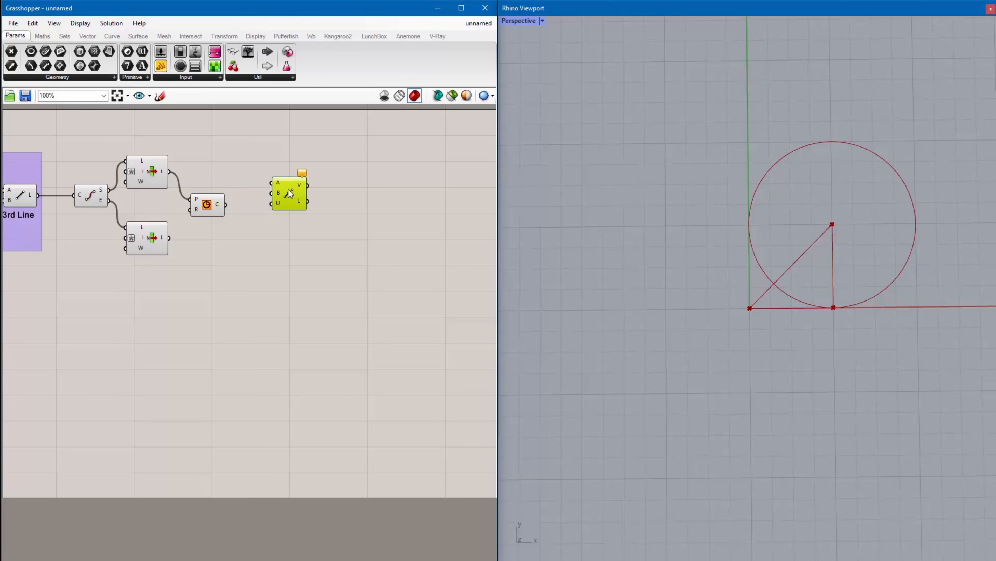
# - Connect the upper and lower List Item outputs through relays to Vector 2Pt's A and B inputs, aligning the relays and moving Vector 2Pt closer
pyautogui.moveTo(169, 171); pyautogui.dragTo(274, 187)
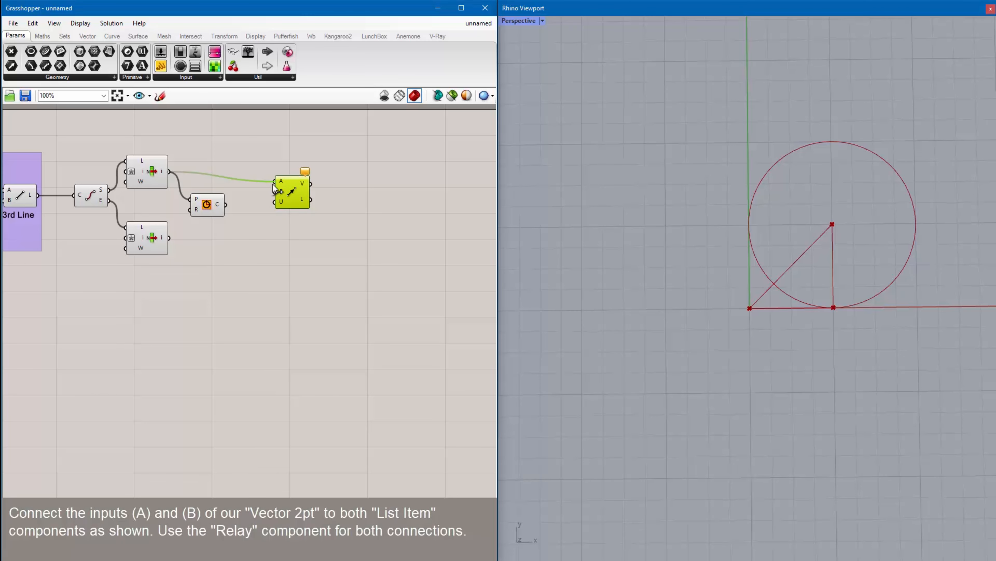
pyautogui.moveTo(170, 239); pyautogui.dragTo(275, 192)
pyautogui.doubleClick(211, 173)
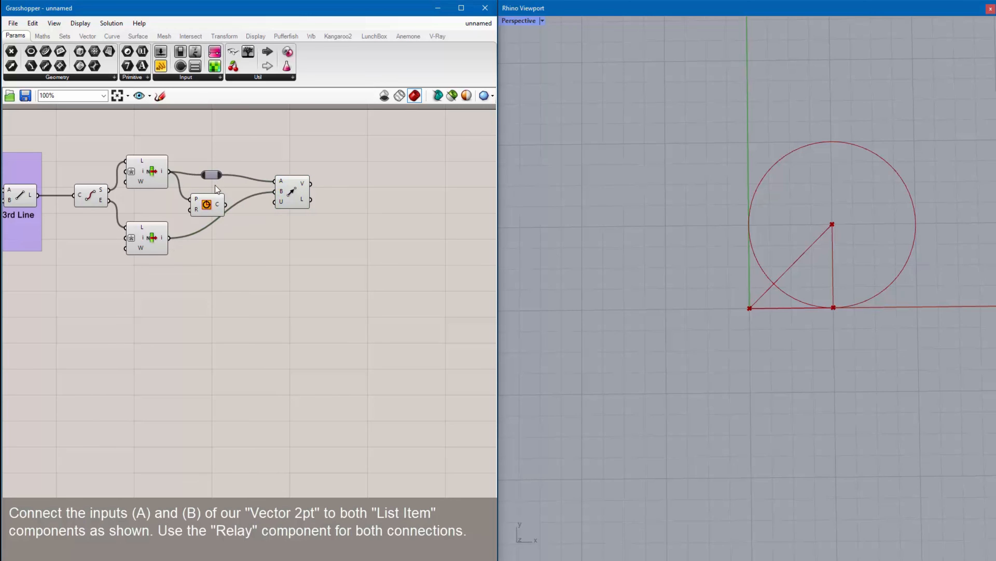
pyautogui.doubleClick(207, 225)
pyautogui.moveTo(209, 226); pyautogui.dragTo(211, 236)
pyautogui.moveTo(210, 174); pyautogui.dragTo(210, 171)
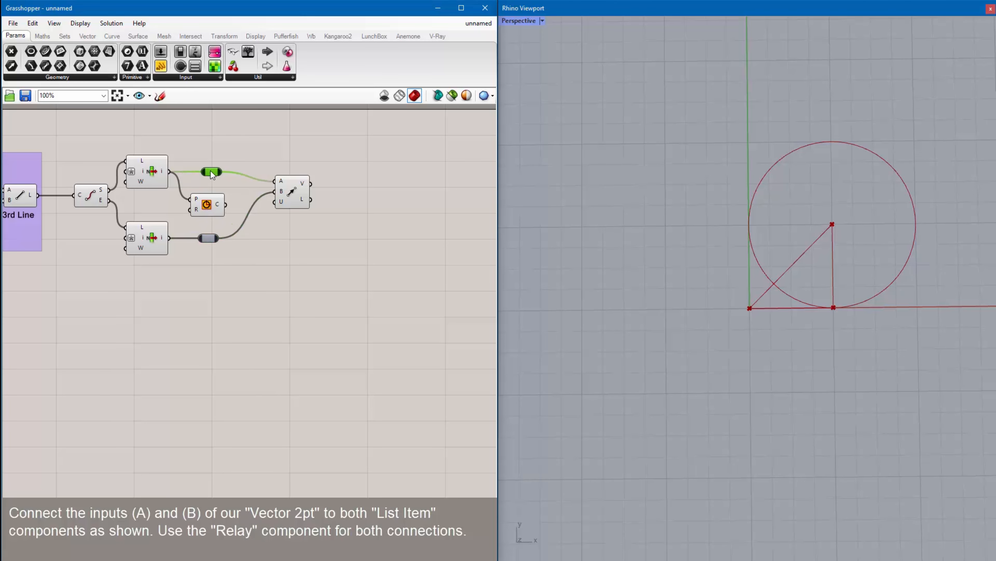
pyautogui.click(285, 214)
pyautogui.moveTo(292, 193); pyautogui.dragTo(264, 212)
pyautogui.click(345, 223)
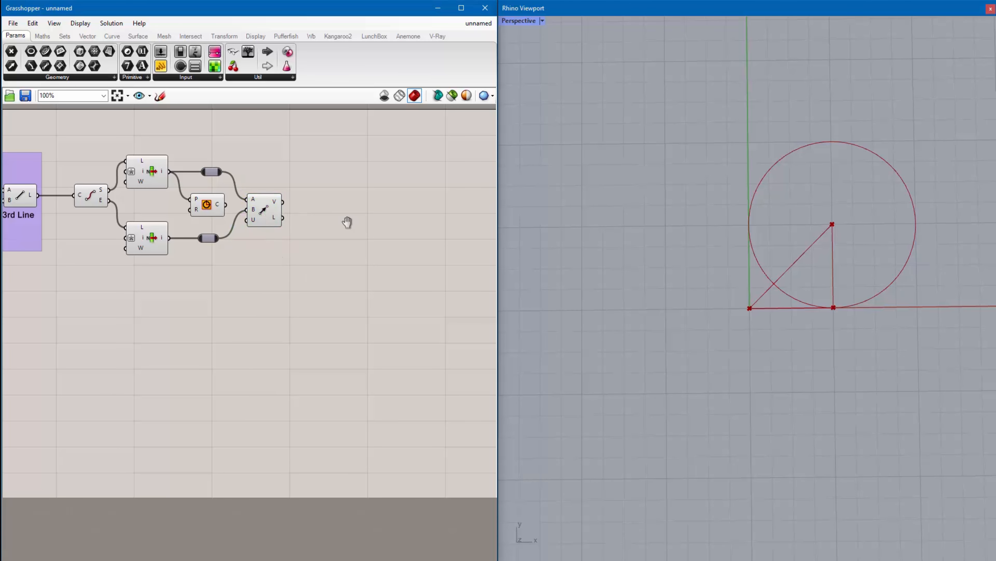
# - Insert a Rotate component with G, A and P inputs beyond Vector 2Pt and connect Vector 2Pt's V output to its G input
pyautogui.moveTo(345, 222); pyautogui.dragTo(285, 218, button='right')
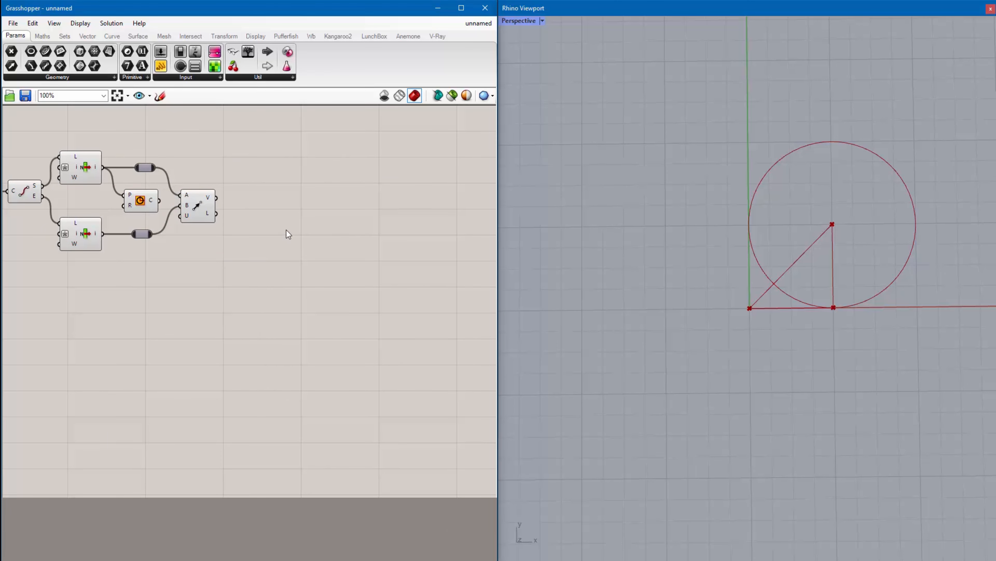
pyautogui.doubleClick(277, 203)
pyautogui.write('rot')
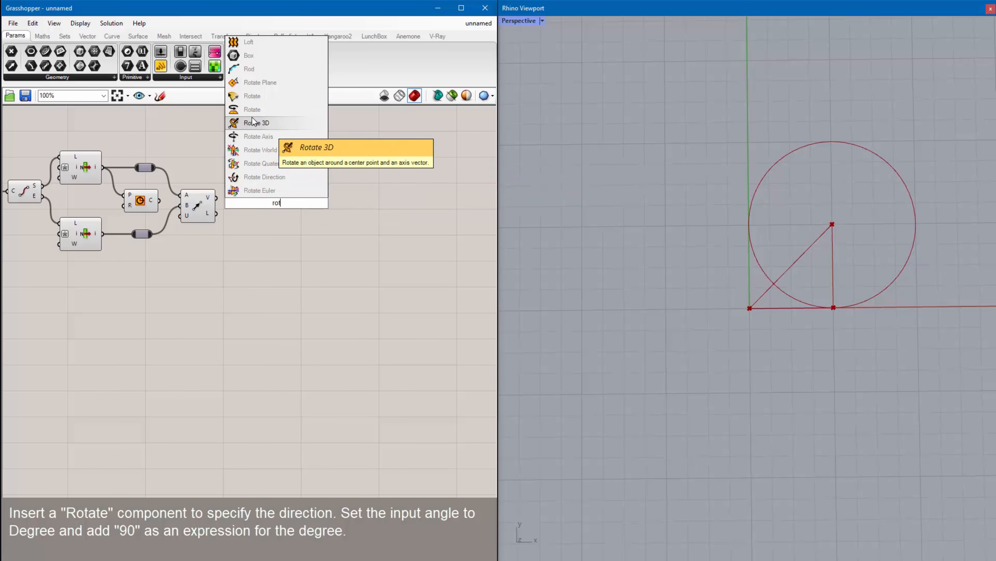
pyautogui.click(248, 110)
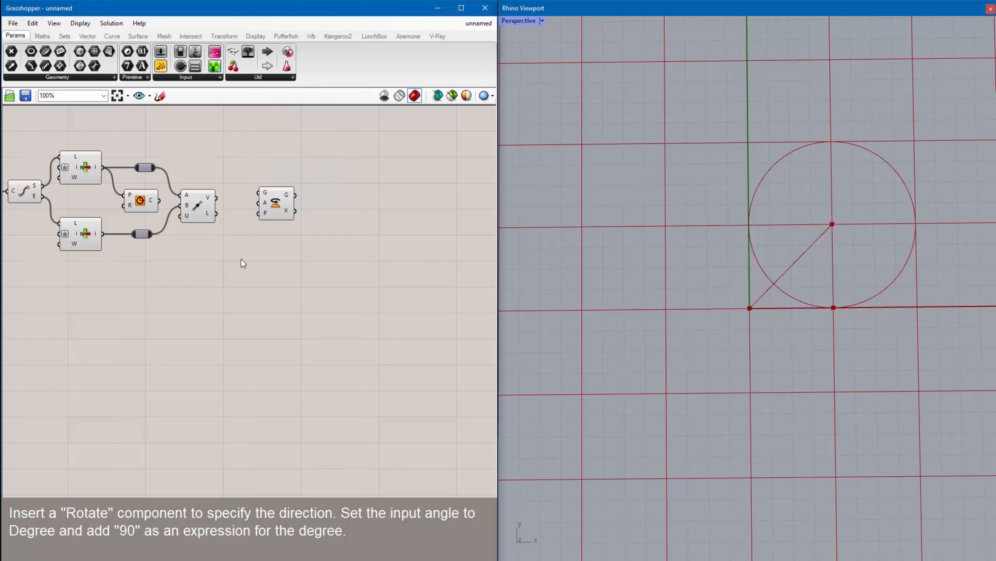
pyautogui.moveTo(216, 198); pyautogui.dragTo(269, 207)
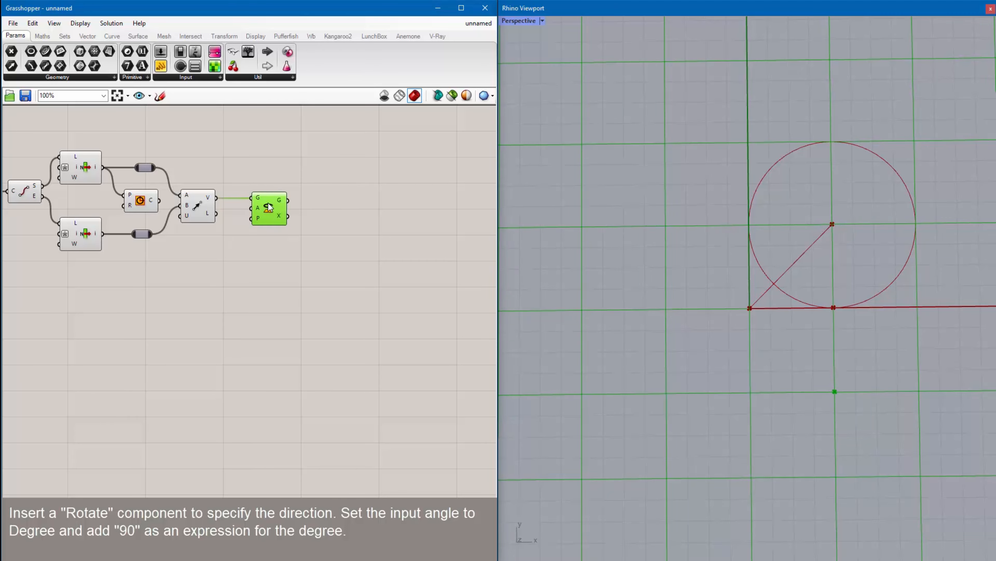
# - Set the Rotate component's angle input A to degrees and give it the expression 90
pyautogui.rightClick(252, 207)
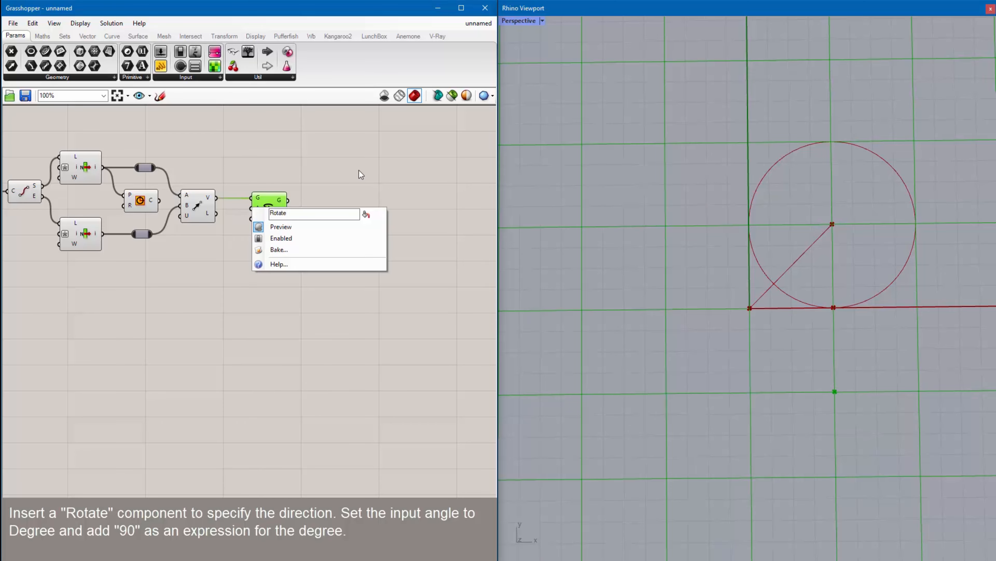
pyautogui.click(360, 171)
pyautogui.rightClick(258, 206)
pyautogui.click(288, 292)
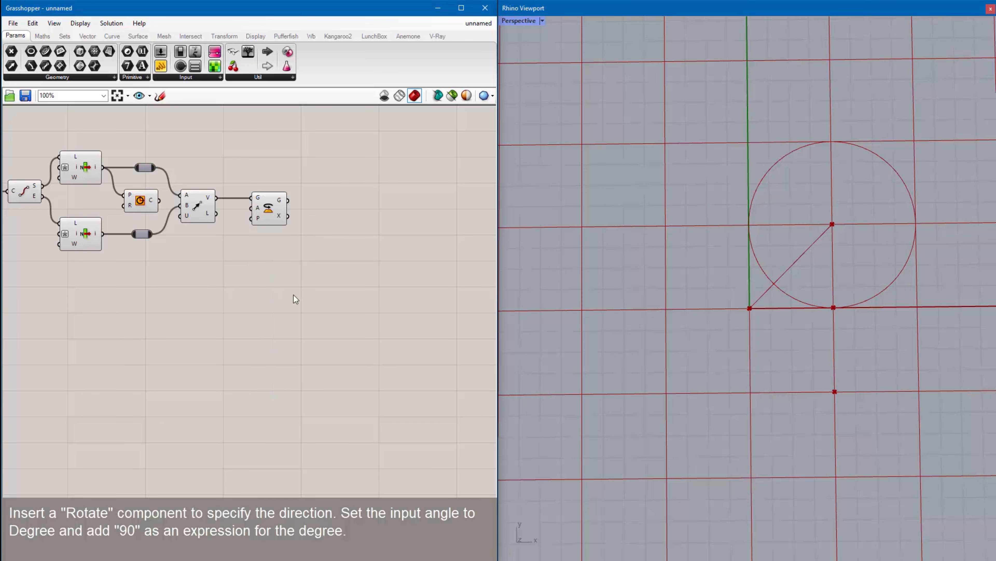
pyautogui.rightClick(256, 209)
pyautogui.moveTo(288, 308)
pyautogui.write('90')
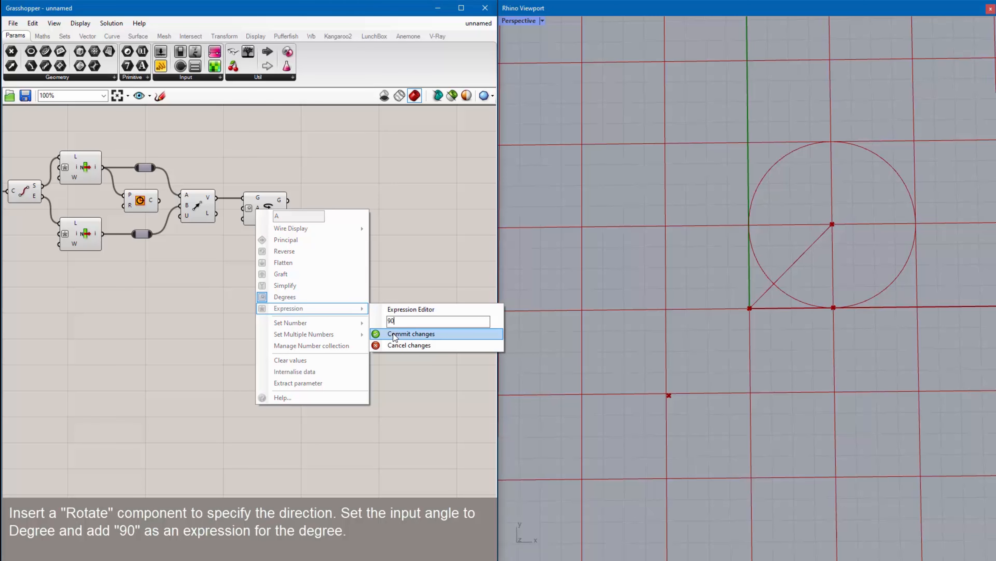
pyautogui.click(411, 333)
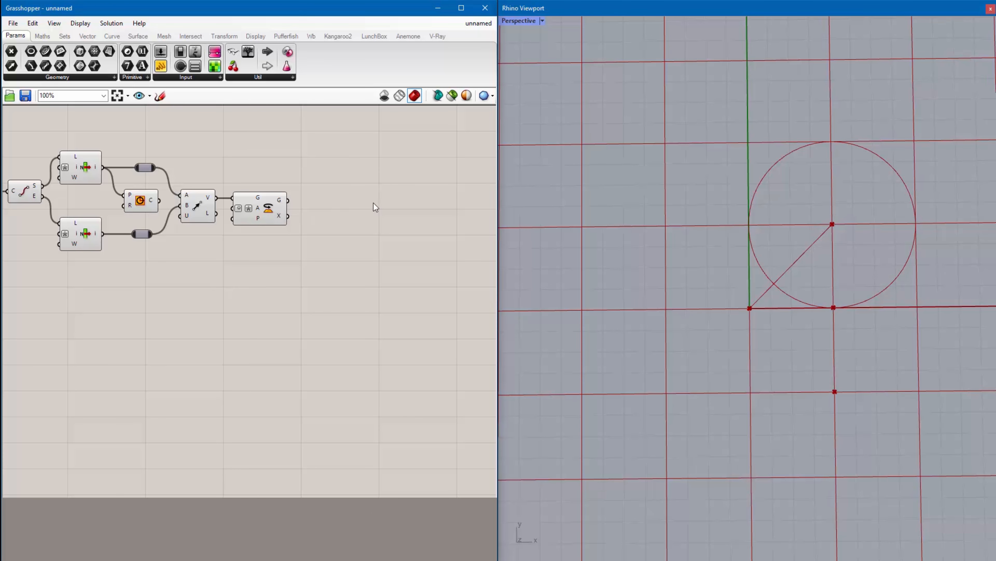
# - Insert a Line SDL component and connect Rotate's G output to its D input and the upper relay to its S input
pyautogui.doubleClick(340, 193)
pyautogui.write('line')
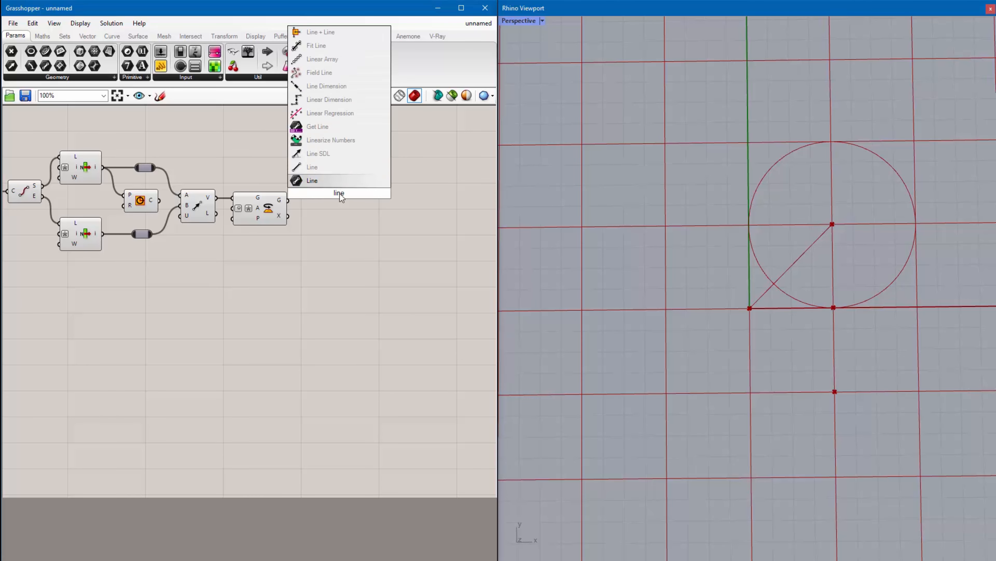
pyautogui.click(325, 153)
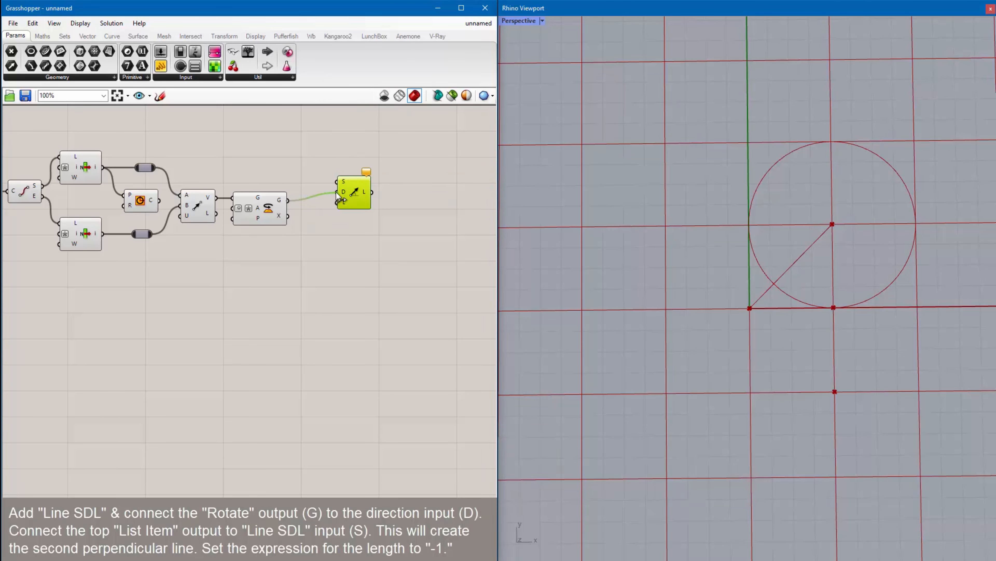
pyautogui.moveTo(155, 168); pyautogui.dragTo(331, 178)
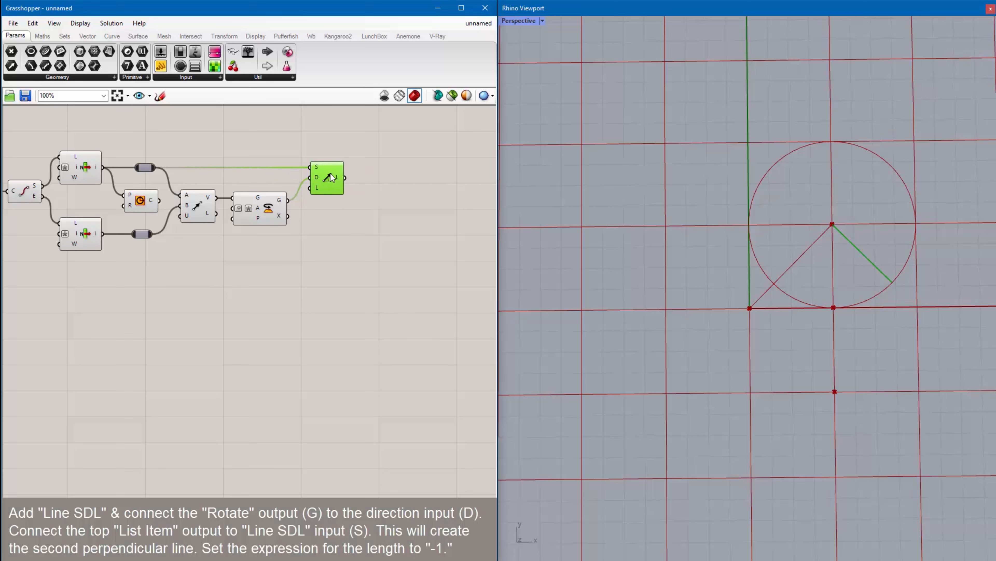
# - Set the expression of Line SDL's length input L to -1
pyautogui.rightClick(315, 188)
pyautogui.moveTo(336, 279)
pyautogui.click(467, 290)
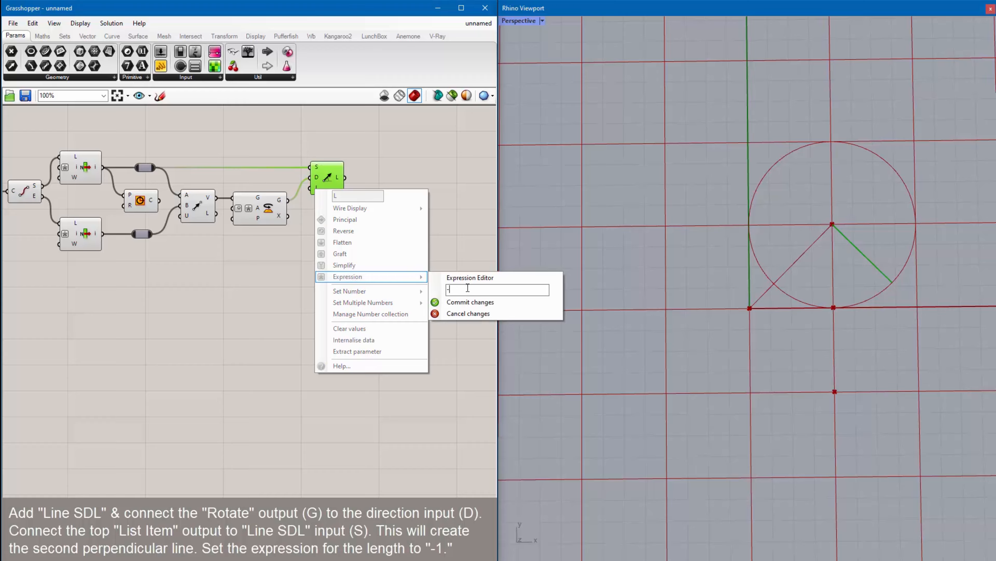
pyautogui.click(471, 302)
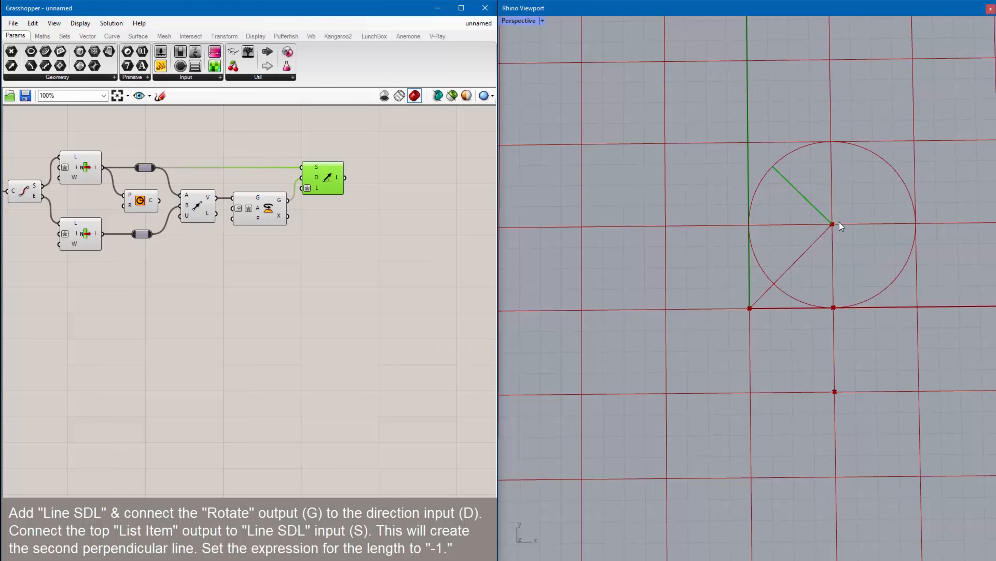
pyautogui.click(374, 266)
# - Place a copy of the "3rd Line" label under Vector 2Pt and change its text to "1st Line"
pyautogui.moveTo(376, 260); pyautogui.dragTo(445, 275, button='right')
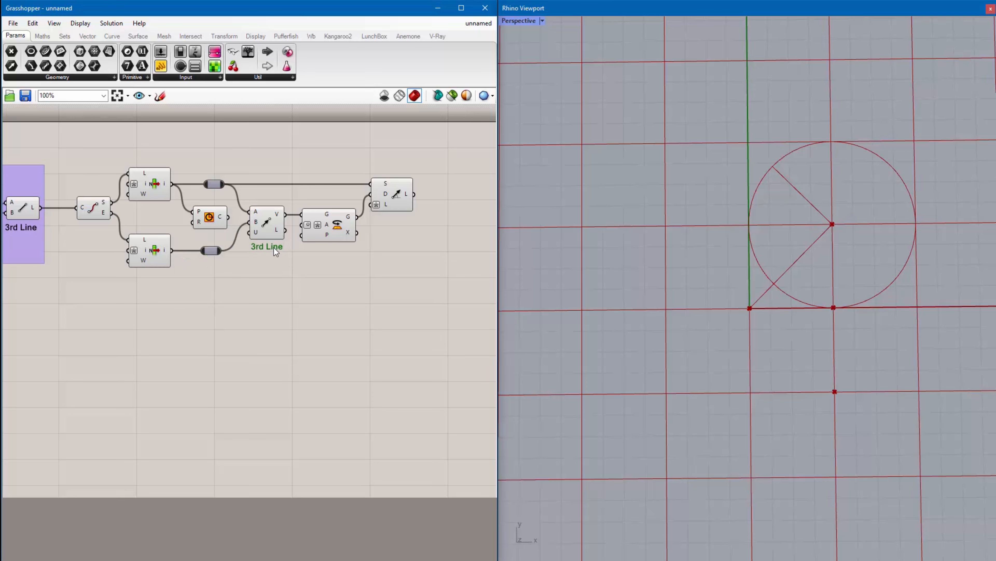
pyautogui.doubleClick(274, 248)
pyautogui.doubleClick(223, 200)
pyautogui.write('1st Line')
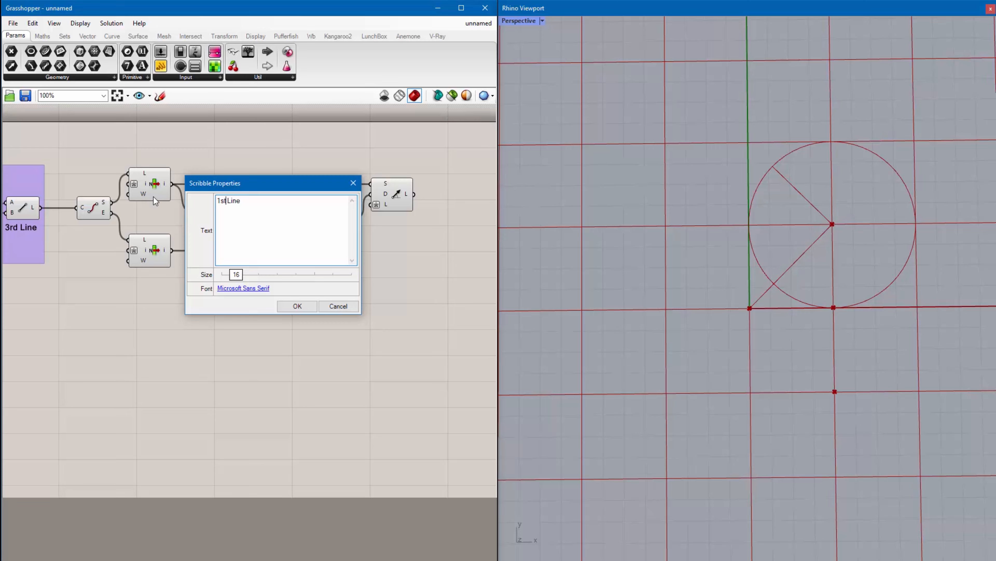
pyautogui.click(295, 307)
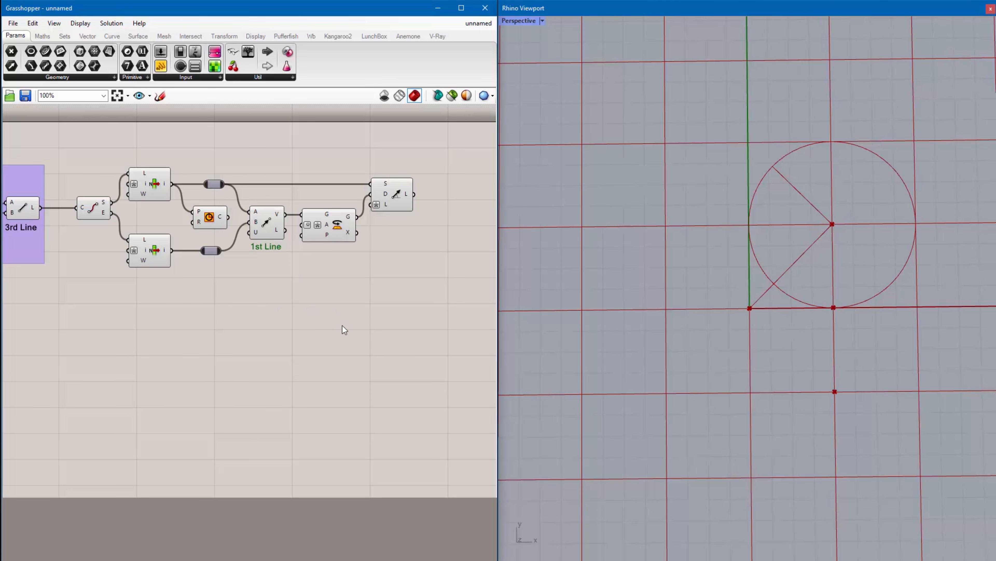
# - Copy the "1st Line" label to the Line SDL component and change the copy's text to "2nd Line"
pyautogui.keyDown('alt'); pyautogui.moveTo(272, 249); pyautogui.dragTo(397, 173); pyautogui.keyUp('alt')
pyautogui.doubleClick(394, 222)
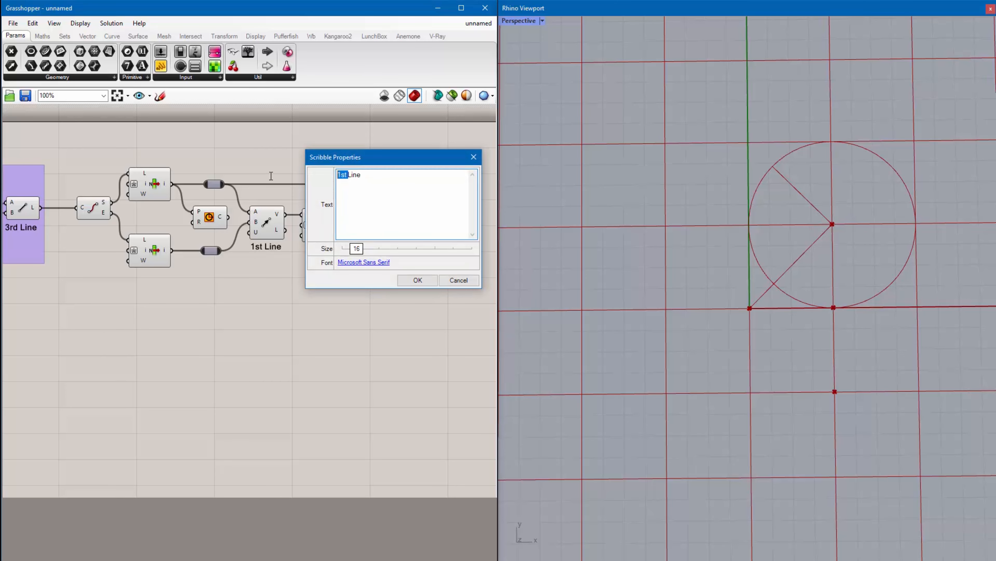
pyautogui.write('2nd')
pyautogui.click(420, 280)
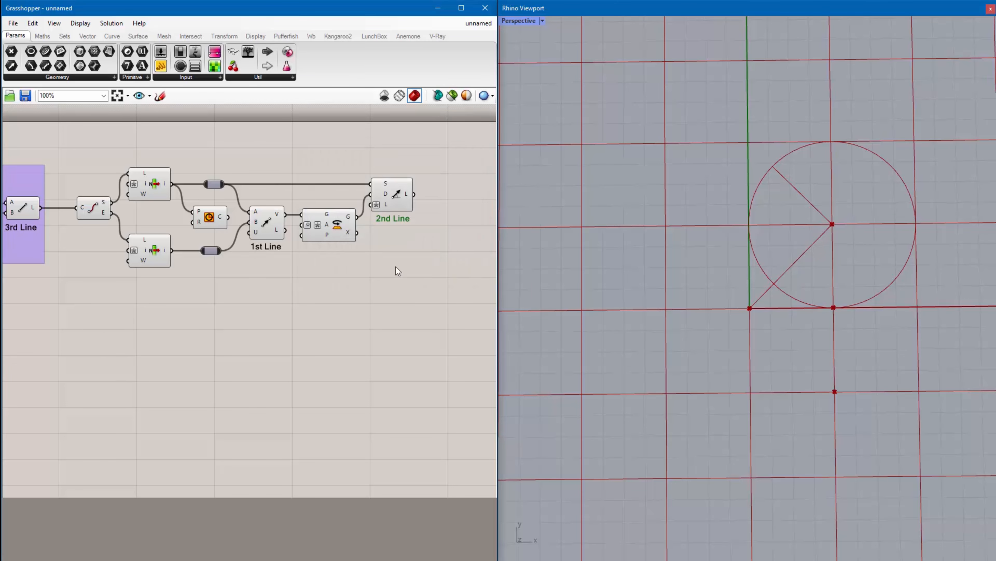
# - Insert an End Points component beyond Line SDL and connect Line SDL's output to its C input
pyautogui.moveTo(398, 271); pyautogui.dragTo(145, 273, button='right')
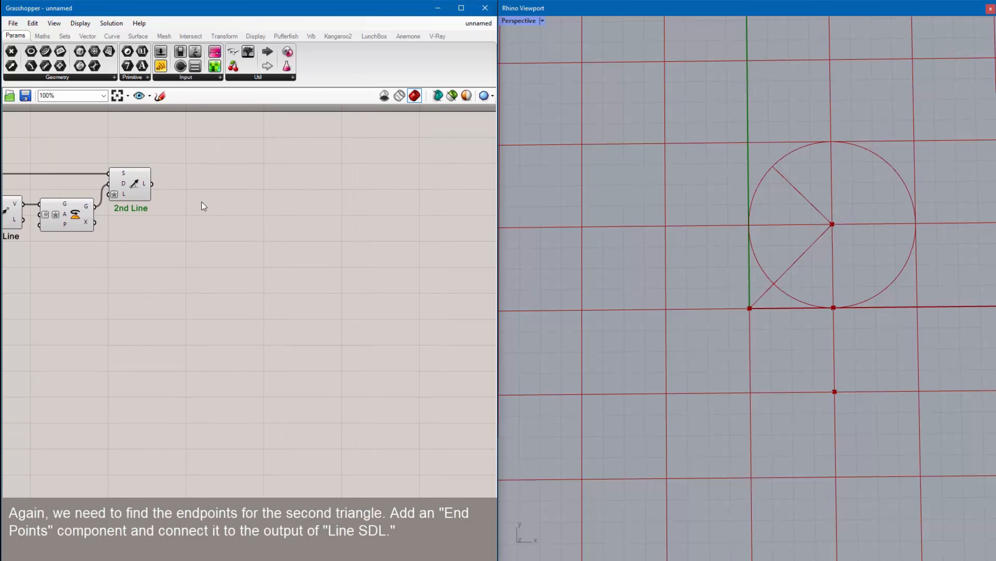
pyautogui.doubleClick(202, 202)
pyautogui.write('end')
pyautogui.click(165, 188)
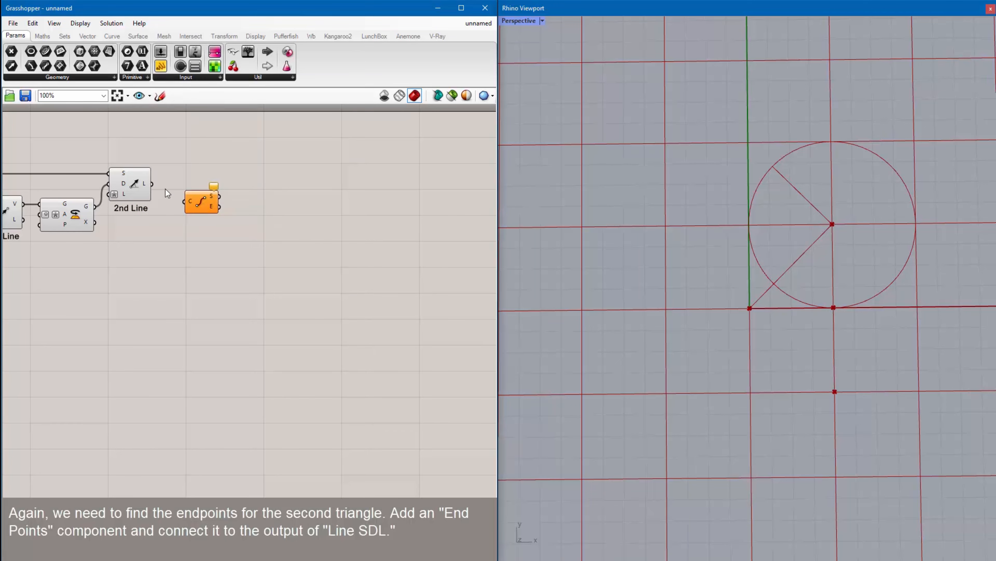
pyautogui.moveTo(152, 183); pyautogui.dragTo(182, 202)
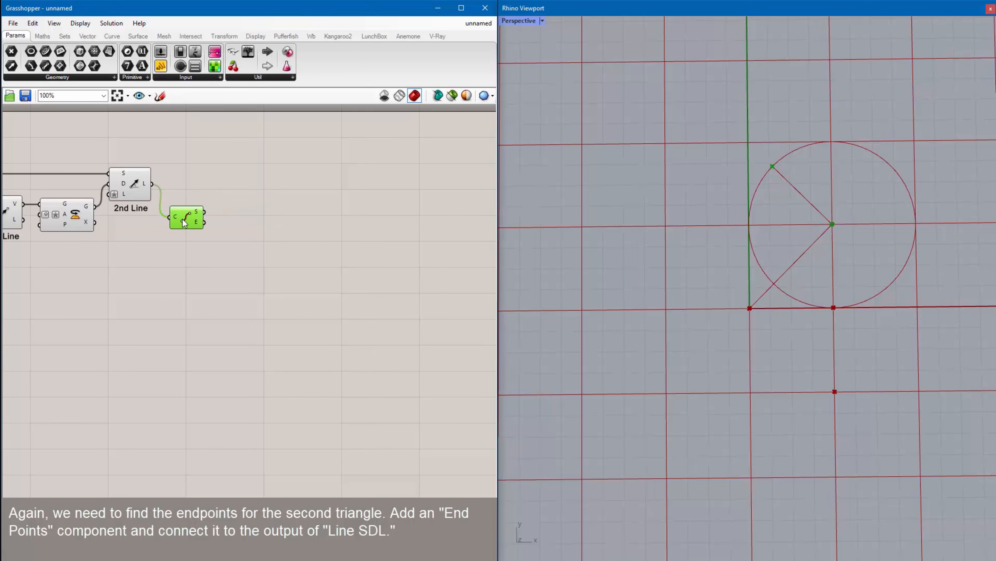
pyautogui.click(204, 237)
# - Insert two stacked List Items beyond End Points and connect the S output to the upper List Item's L input
pyautogui.doubleClick(247, 175)
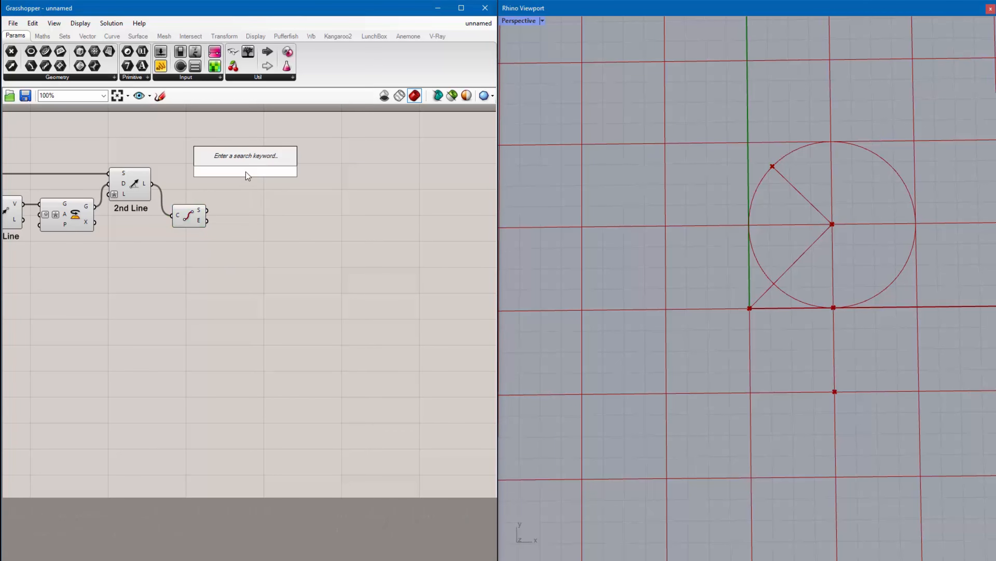
pyautogui.write('list item')
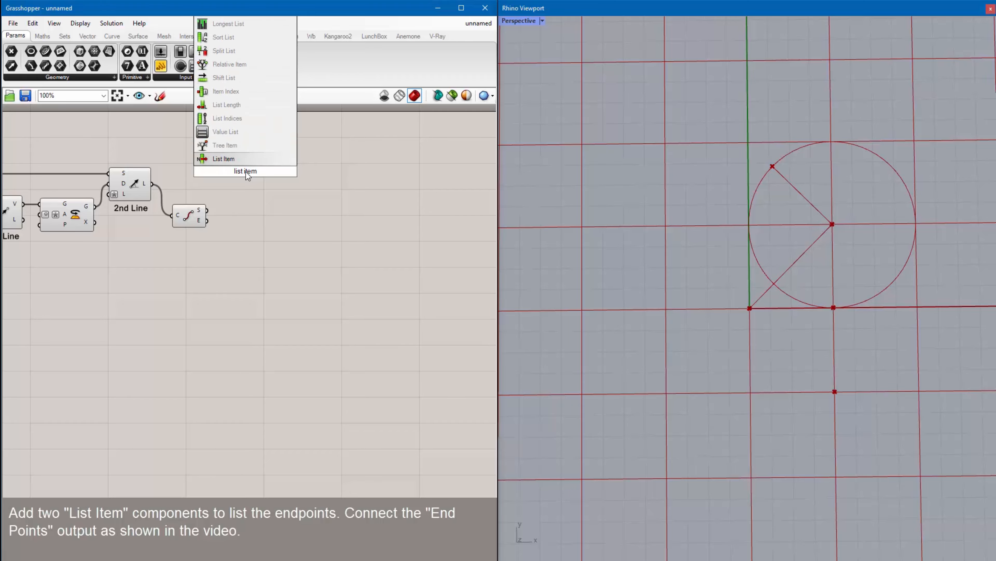
pyautogui.press('Return')
pyautogui.keyDown('alt'); pyautogui.moveTo(242, 173); pyautogui.dragTo(243, 233); pyautogui.keyUp('alt')
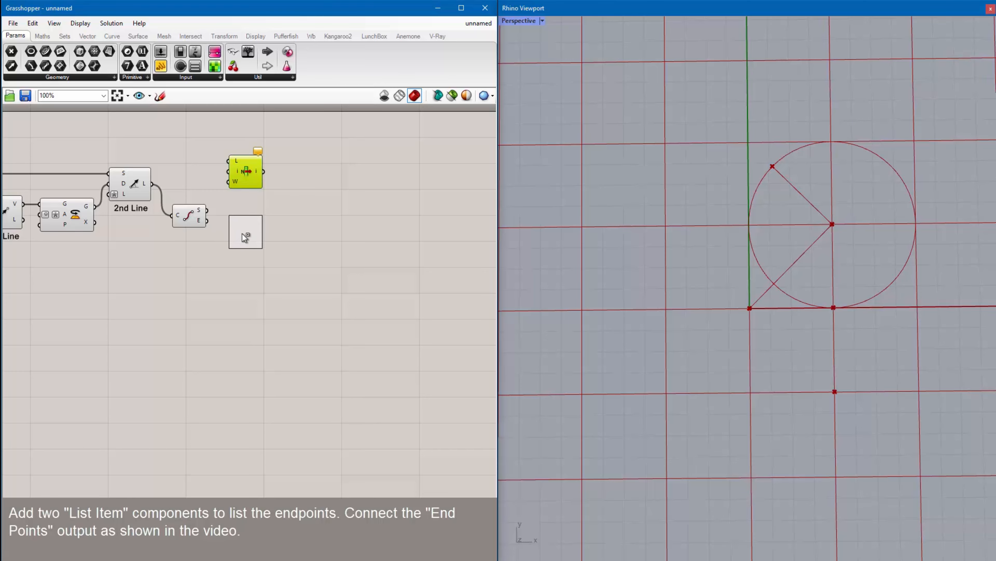
pyautogui.moveTo(257, 280); pyautogui.dragTo(228, 168)
pyautogui.click(329, 307)
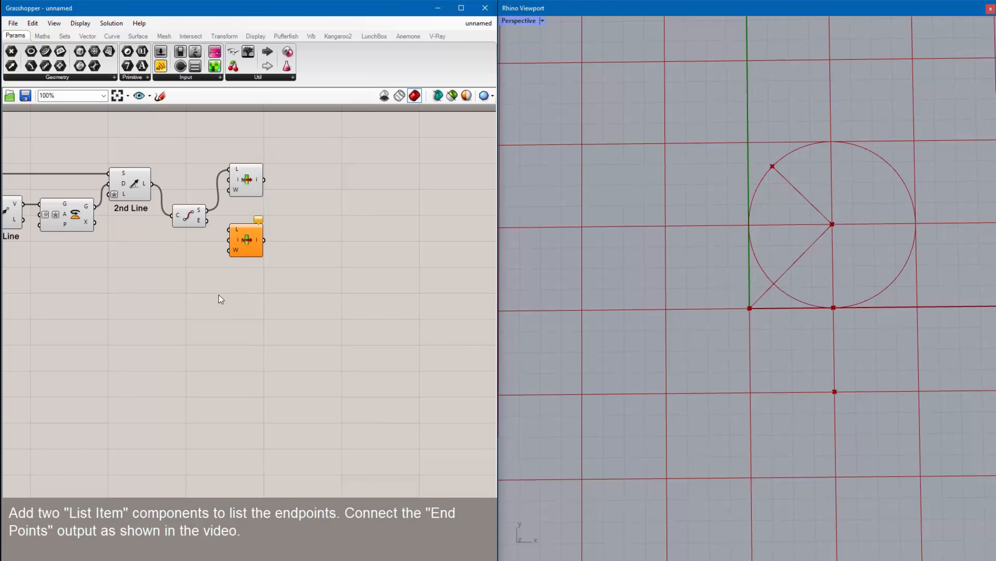
# - Connect the lower relay before Vector 2Pt to the new lower List Item's L input and align the two new List Items
pyautogui.moveTo(128, 302); pyautogui.dragTo(242, 288, button='right')
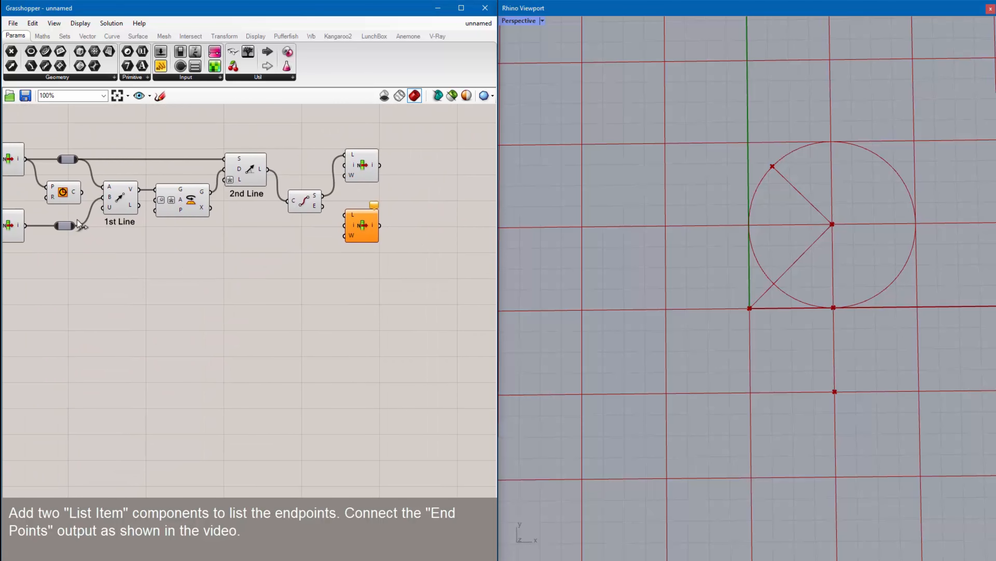
pyautogui.moveTo(74, 225); pyautogui.dragTo(363, 234)
pyautogui.click(427, 241)
pyautogui.moveTo(426, 241); pyautogui.dragTo(196, 244, button='right')
pyautogui.moveTo(127, 165); pyautogui.dragTo(126, 175)
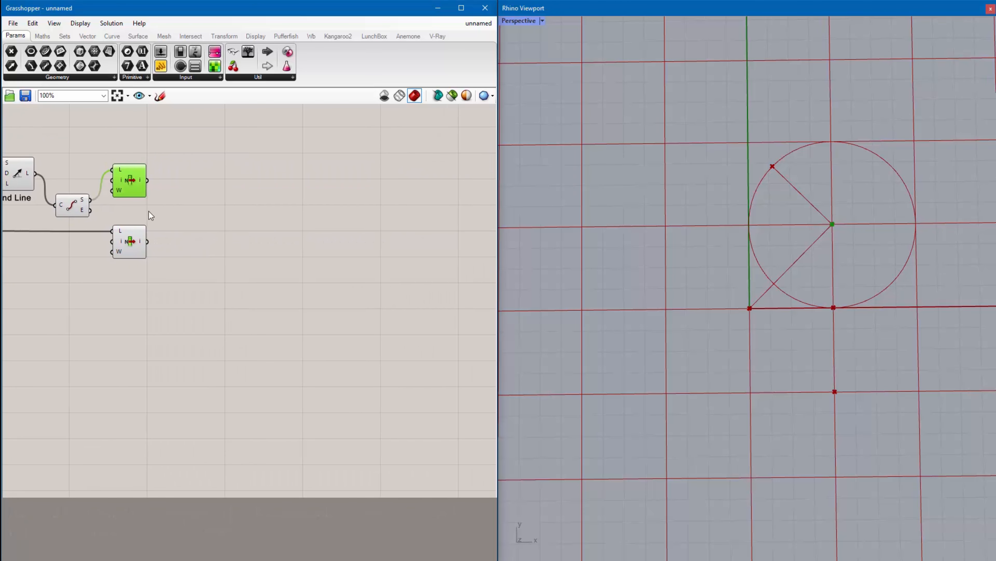
pyautogui.moveTo(171, 273); pyautogui.dragTo(128, 177)
pyautogui.click(263, 247)
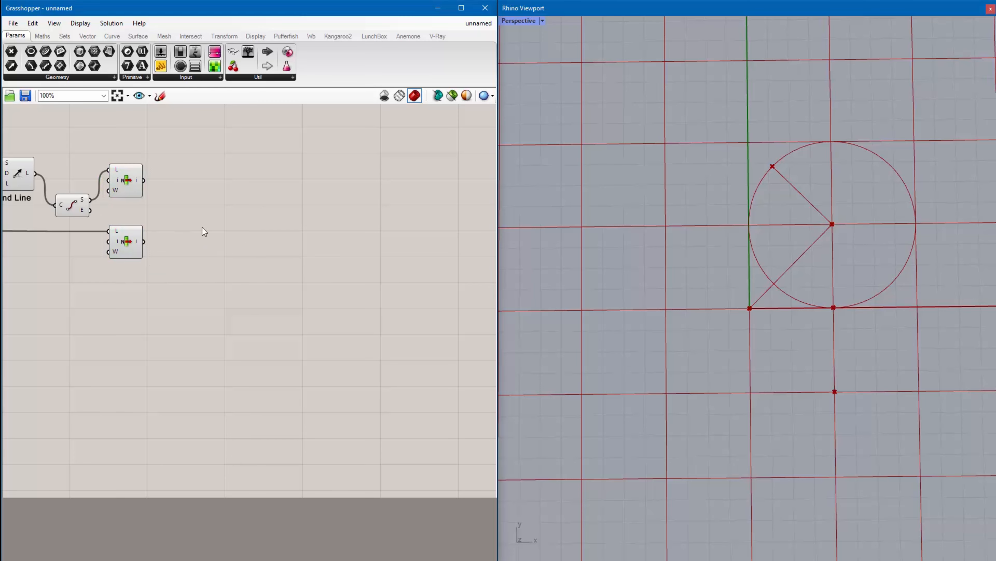
# - Insert a Line component and connect the new upper List Item to its A input and the lower one to B
pyautogui.doubleClick(182, 206)
pyautogui.write('line')
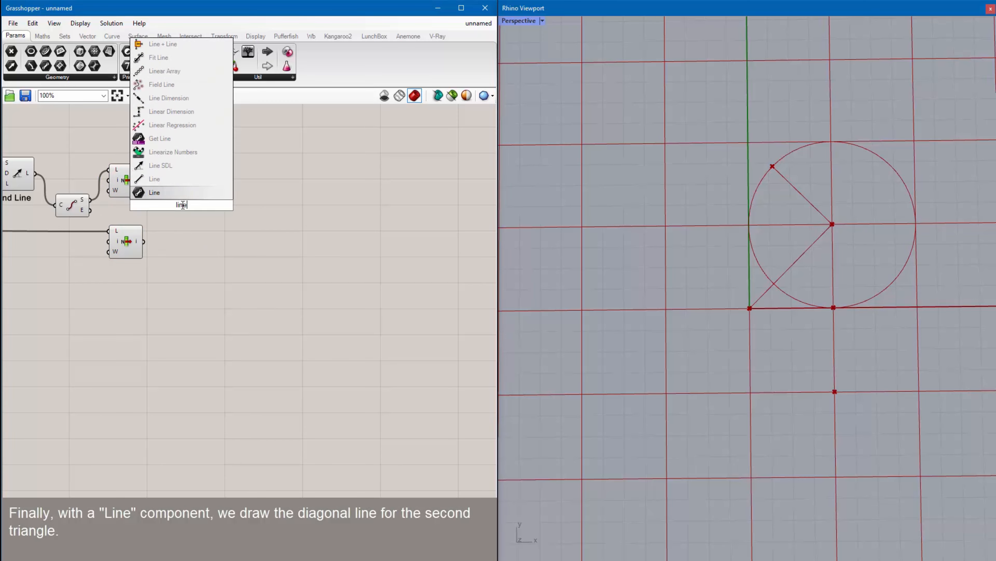
pyautogui.press('Return')
pyautogui.moveTo(144, 180); pyautogui.dragTo(165, 210)
pyautogui.click(183, 206)
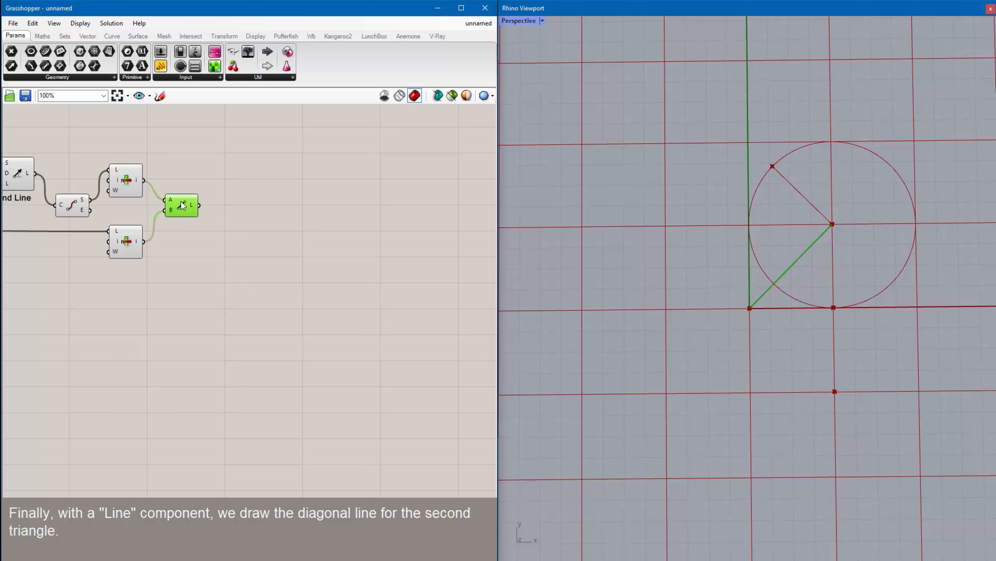
# - Check the expression set on the L input of the 2nd Line component
pyautogui.moveTo(141, 270); pyautogui.dragTo(233, 296, button='right')
pyautogui.rightClick(100, 183)
pyautogui.moveTo(157, 284)
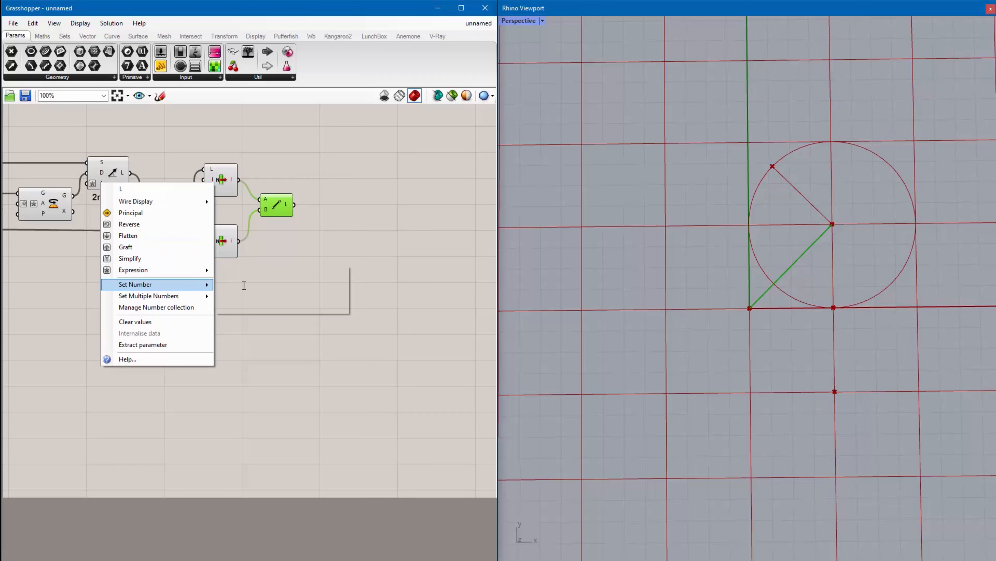
pyautogui.moveTo(144, 270)
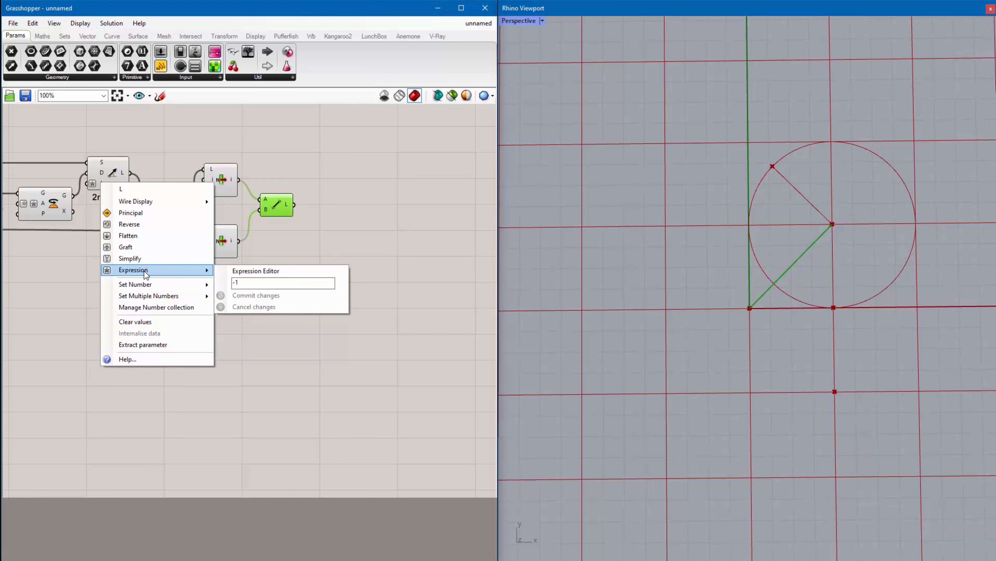
pyautogui.click(294, 256)
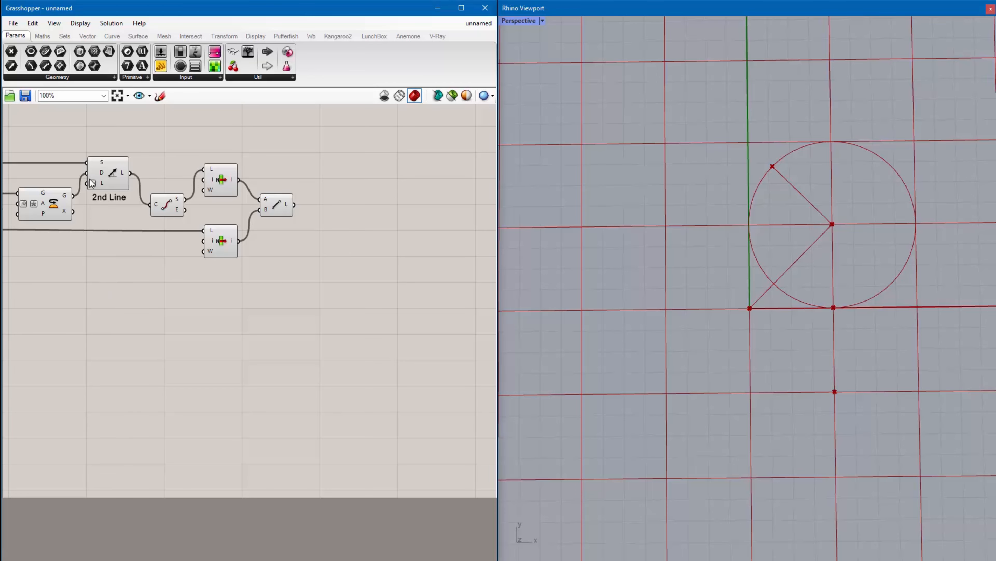
pyautogui.moveTo(92, 184)
# - Replace the connection to the new upper List Item's L input with the E output of the last End Points component
pyautogui.moveTo(125, 298); pyautogui.dragTo(194, 295, button='right')
pyautogui.click(286, 185)
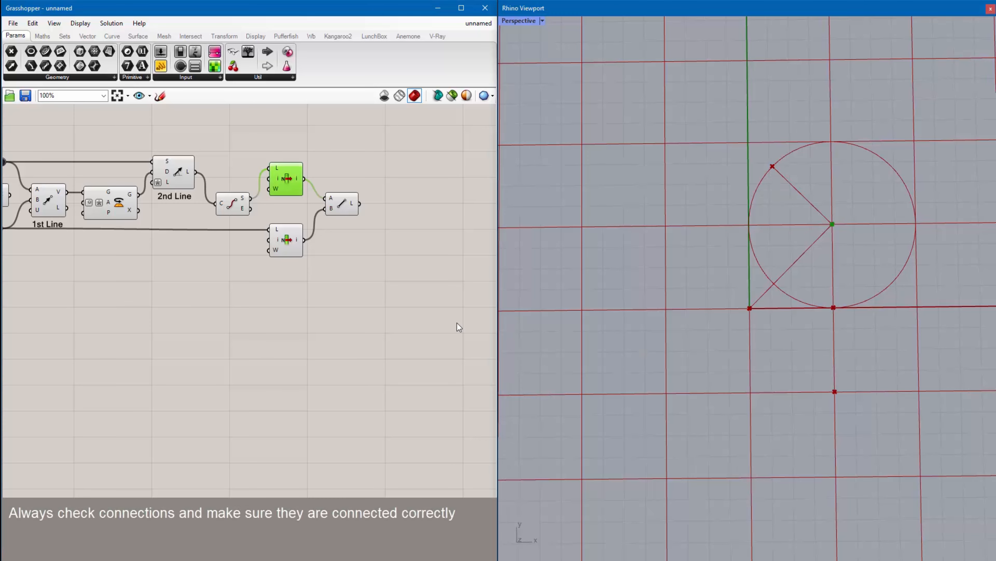
pyautogui.moveTo(251, 208); pyautogui.dragTo(268, 171)
pyautogui.click(306, 309)
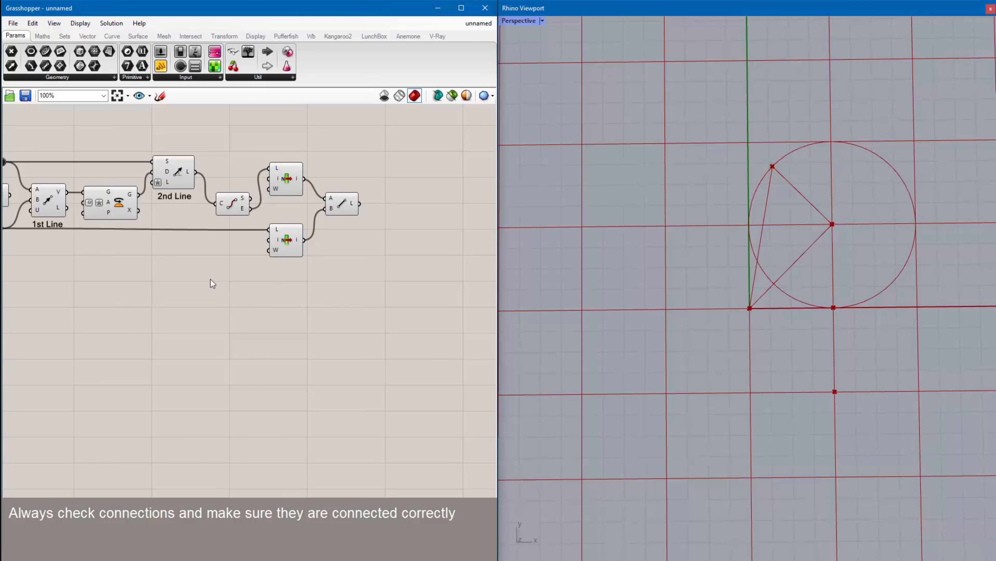
# - Turn off the preview of the Rotate and Circle components in the second part
pyautogui.rightClick(116, 201)
pyautogui.click(145, 222)
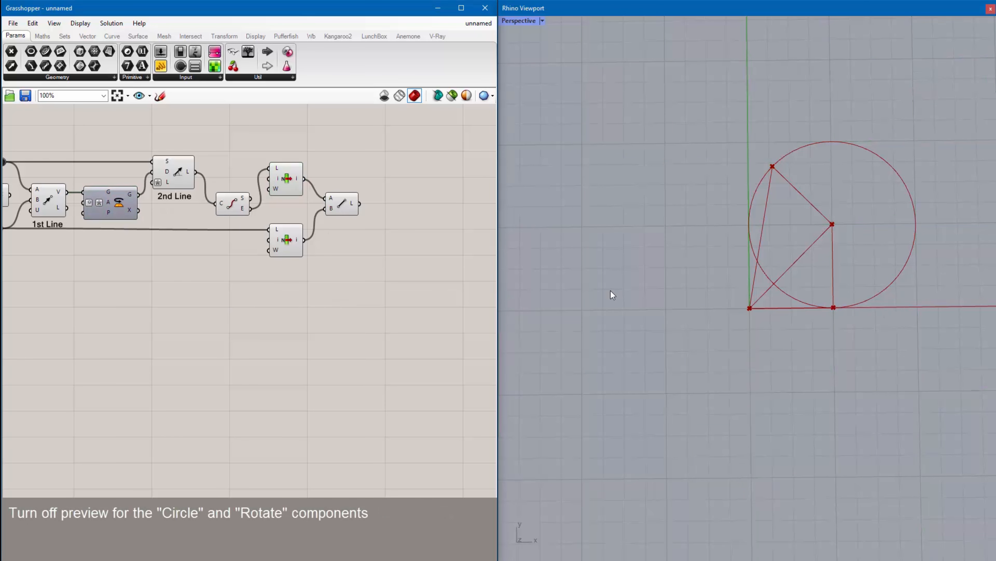
pyautogui.moveTo(91, 305); pyautogui.dragTo(249, 306, button='right')
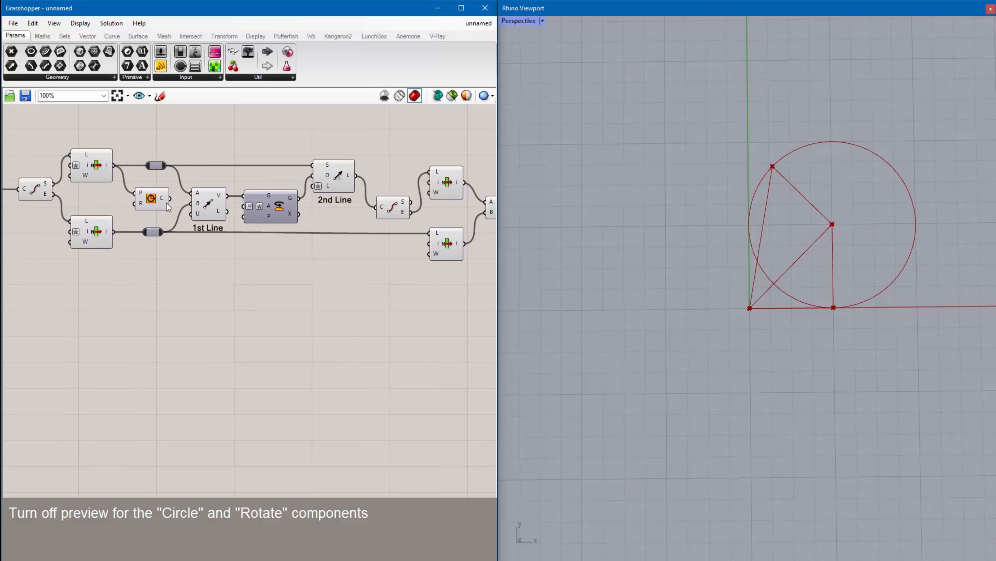
pyautogui.rightClick(153, 204)
pyautogui.click(180, 222)
# - Duplicate all components of the second part below the original and group the copy
pyautogui.moveTo(369, 292); pyautogui.dragTo(252, 281, button='right')
pyautogui.scroll(-1, 297, 300)
pyautogui.moveTo(9, 133); pyautogui.dragTo(460, 268)
pyautogui.keyDown('alt'); pyautogui.moveTo(283, 258); pyautogui.dragTo(275, 421); pyautogui.keyUp('alt')
pyautogui.rightClick(325, 425)
pyautogui.click(336, 462)
# - Duplicate the two stacked second parts to form another pair beside them
pyautogui.scroll(-4, 313, 463)
pyautogui.moveTo(313, 463); pyautogui.dragTo(160, 374, button='right')
pyautogui.moveTo(293, 416); pyautogui.dragTo(12, 215)
pyautogui.keyDown('alt'); pyautogui.moveTo(104, 274); pyautogui.dragTo(361, 280); pyautogui.keyUp('alt')
pyautogui.click(411, 427)
# - Group the components of the new upper copy and of the new lower copy separately
pyautogui.moveTo(410, 426); pyautogui.dragTo(301, 432, button='right')
pyautogui.moveTo(432, 308); pyautogui.dragTo(165, 228)
pyautogui.rightClick(305, 279)
pyautogui.click(320, 362)
pyautogui.moveTo(149, 408); pyautogui.dragTo(404, 299)
pyautogui.rightClick(297, 367)
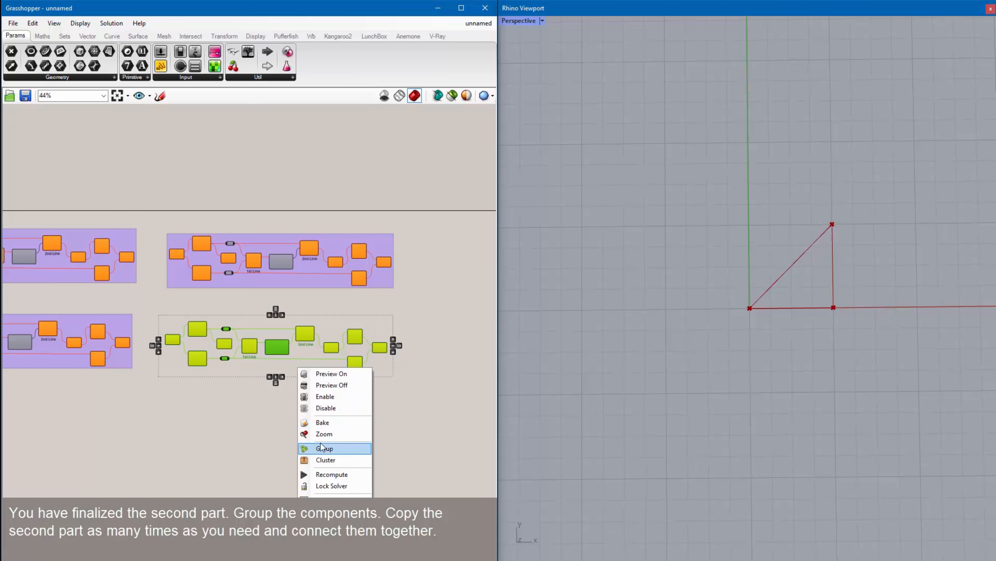
pyautogui.click(315, 448)
# - Duplicate the four second parts together to extend both rows to four parts each
pyautogui.moveTo(411, 395); pyautogui.dragTo(60, 216)
pyautogui.scroll(-4, 62, 308)
pyautogui.moveTo(158, 335); pyautogui.dragTo(434, 342)
pyautogui.moveTo(426, 392); pyautogui.dragTo(280, 405, button='right')
# - Group each of the two new copies in the upper row separately
pyautogui.moveTo(100, 275); pyautogui.dragTo(243, 319)
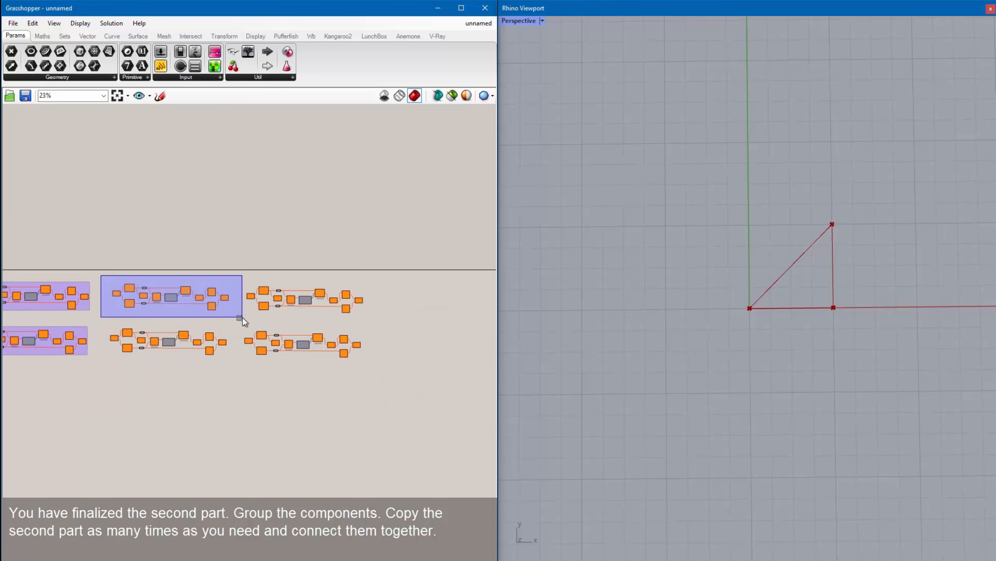
pyautogui.rightClick(192, 314)
pyautogui.click(208, 396)
pyautogui.moveTo(242, 268); pyautogui.dragTo(367, 316)
pyautogui.rightClick(332, 316)
pyautogui.click(347, 398)
# - Group each of the two new copies in the lower row separately
pyautogui.moveTo(95, 383); pyautogui.dragTo(235, 324)
pyautogui.rightClick(195, 347)
pyautogui.click(227, 434)
pyautogui.moveTo(235, 386); pyautogui.dragTo(372, 326)
pyautogui.rightClick(329, 353)
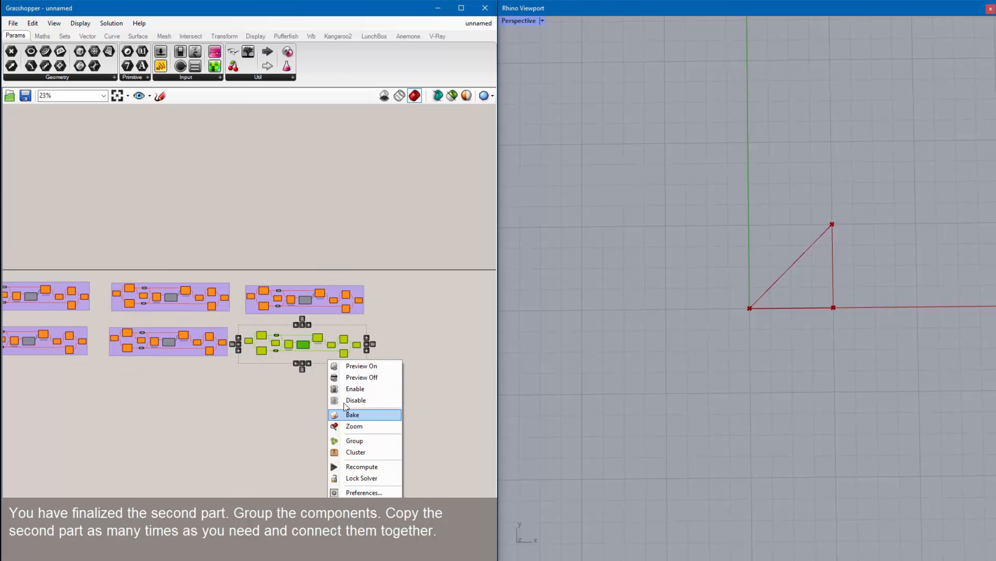
pyautogui.click(348, 441)
# - Connect the first part's 3rd Line output to the first second-part group, and that group's Line output to the second group's End Points
pyautogui.moveTo(134, 398); pyautogui.dragTo(370, 405, button='right')
pyautogui.scroll(6, 130, 290)
pyautogui.moveTo(104, 301); pyautogui.dragTo(130, 300)
pyautogui.moveTo(426, 370); pyautogui.dragTo(147, 367, button='right')
pyautogui.moveTo(205, 312); pyautogui.dragTo(260, 307)
# - Connect the second group's Line output to the third group's End Points, and the third's to the fourth's
pyautogui.scroll(-3, 305, 363)
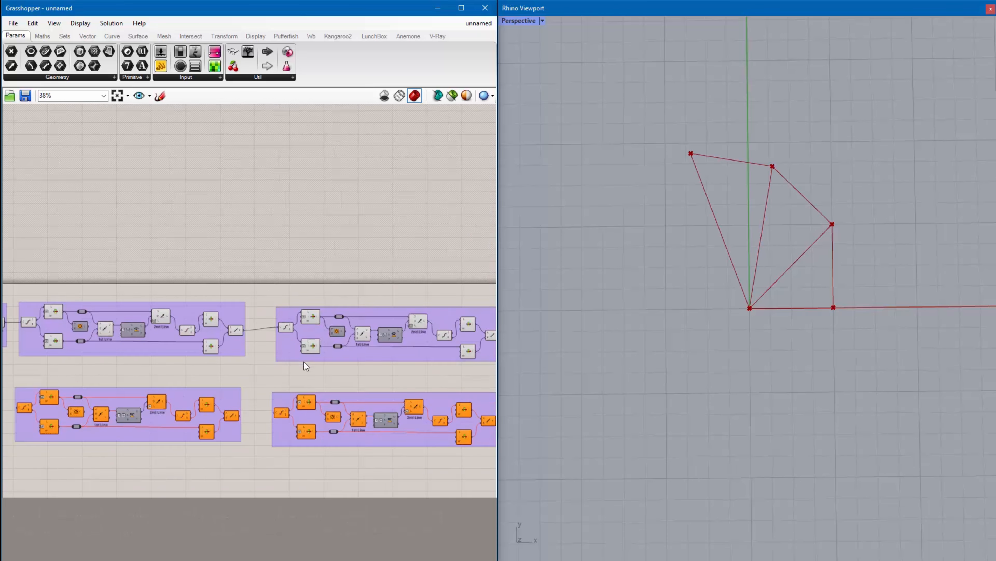
pyautogui.moveTo(464, 361); pyautogui.dragTo(138, 360, button='right')
pyautogui.scroll(2, 138, 360)
pyautogui.moveTo(175, 326); pyautogui.dragTo(235, 320)
pyautogui.moveTo(467, 383); pyautogui.dragTo(78, 392, button='right')
pyautogui.moveTo(159, 338); pyautogui.dragTo(206, 334)
# - Move the lower row of four groups to the end of the upper row and connect the fourth group's Line output to the fifth group
pyautogui.scroll(-10, 198, 361)
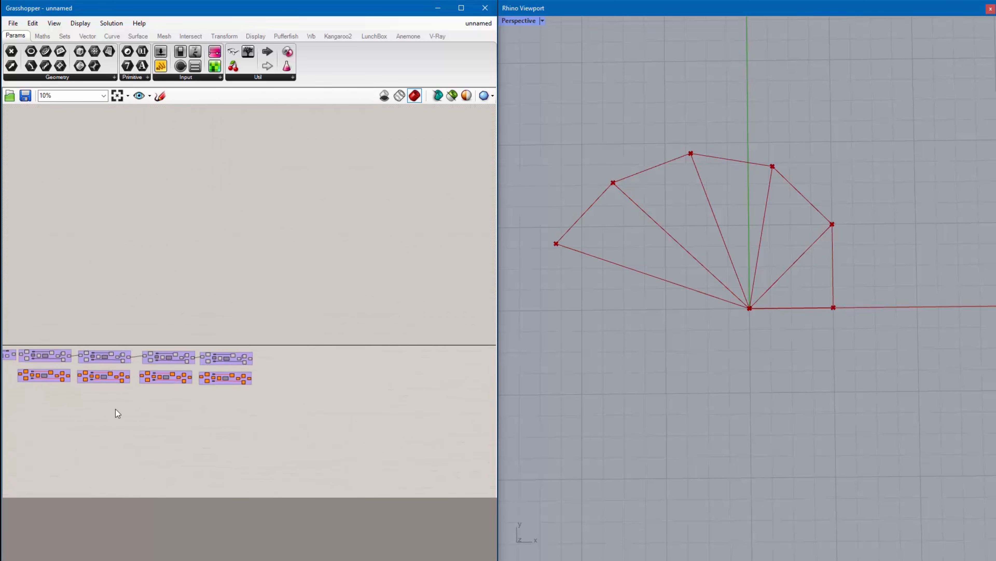
pyautogui.moveTo(116, 412); pyautogui.dragTo(220, 402, button='right')
pyautogui.moveTo(371, 395); pyautogui.dragTo(406, 354)
pyautogui.click(393, 371)
pyautogui.scroll(12, 392, 351)
pyautogui.moveTo(105, 349); pyautogui.dragTo(213, 338)
# - Chain the fifth through eighth groups by connecting each closing Line output to the next group's End Points input
pyautogui.moveTo(463, 387); pyautogui.dragTo(116, 363, button='right')
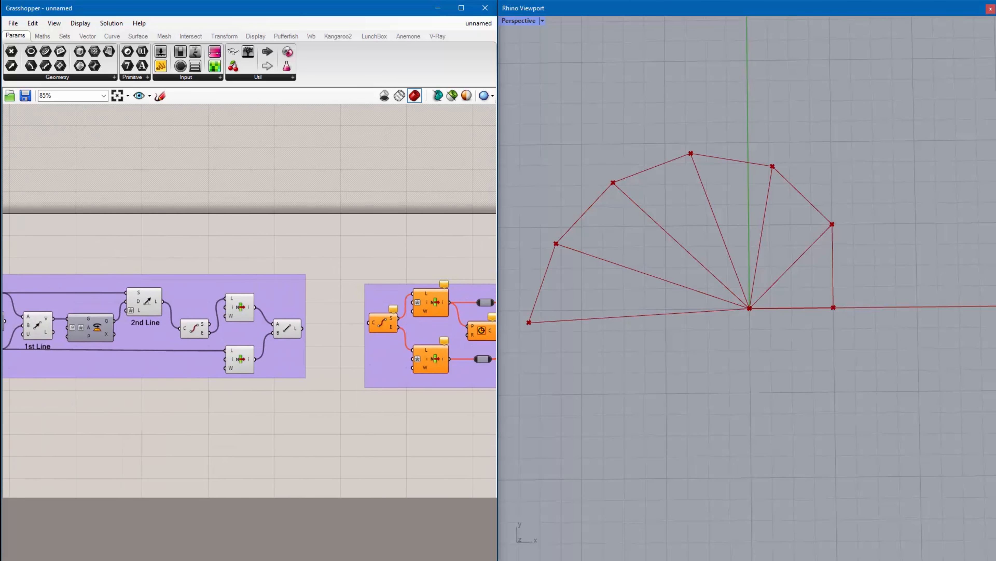
pyautogui.moveTo(306, 329); pyautogui.dragTo(375, 323)
pyautogui.moveTo(467, 354); pyautogui.dragTo(74, 344, button='right')
pyautogui.scroll(-2, 315, 314)
pyautogui.moveTo(101, 319); pyautogui.dragTo(164, 310)
pyautogui.moveTo(466, 326); pyautogui.dragTo(146, 341, button='right')
pyautogui.scroll(-1, 145, 341)
pyautogui.scroll(6, 203, 329)
pyautogui.moveTo(69, 343); pyautogui.dragTo(175, 334)
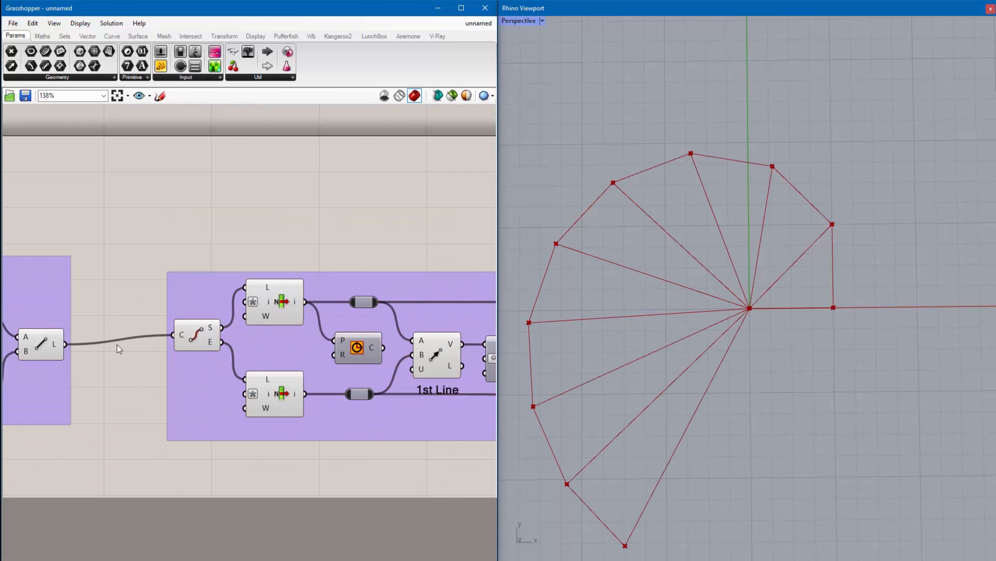
# - Rearrange the eight chained second-part groups into one vertical stack beside the first part's group
pyautogui.scroll(-15, 118, 345)
pyautogui.moveTo(31, 384); pyautogui.dragTo(349, 261, button='right')
pyautogui.moveTo(136, 224); pyautogui.dragTo(79, 240)
pyautogui.moveTo(166, 224); pyautogui.dragTo(54, 254)
pyautogui.moveTo(239, 224); pyautogui.dragTo(70, 270)
pyautogui.moveTo(302, 224); pyautogui.dragTo(79, 284)
pyautogui.moveTo(324, 224); pyautogui.dragTo(342, 320)
pyautogui.moveTo(349, 223); pyautogui.dragTo(70, 298)
pyautogui.moveTo(406, 222); pyautogui.dragTo(71, 312)
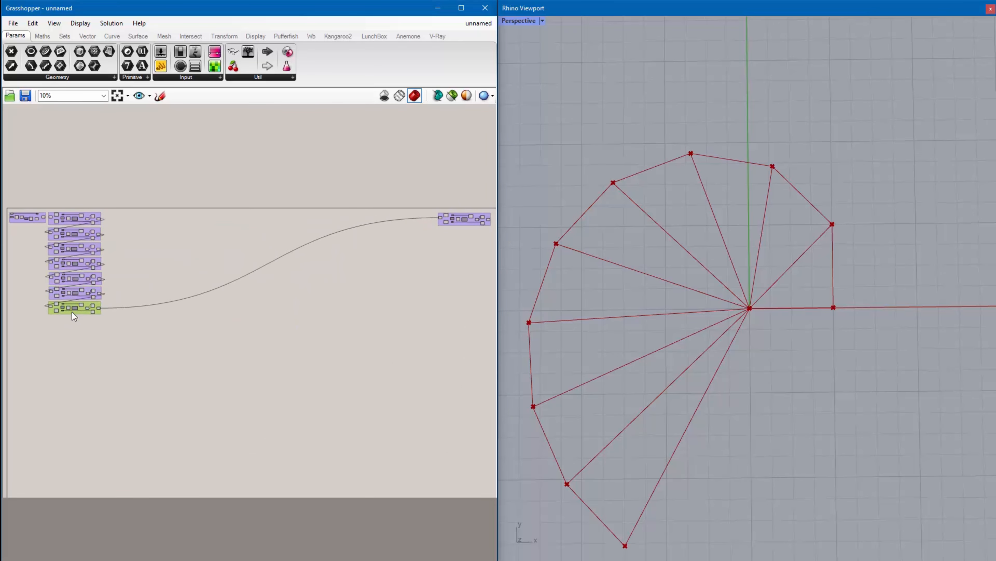
pyautogui.moveTo(459, 223); pyautogui.dragTo(69, 327)
# - Duplicate the whole stack of eight groups below itself and disconnect the first copy's End Points input from the 3rd Line output
pyautogui.moveTo(102, 360); pyautogui.dragTo(55, 211)
pyautogui.moveTo(70, 239); pyautogui.dragTo(205, 240, button='right')
pyautogui.scroll(3, 204, 241)
pyautogui.keyDown('alt'); pyautogui.moveTo(218, 240); pyautogui.dragTo(219, 442); pyautogui.keyUp('alt')
pyautogui.click(151, 424)
pyautogui.scroll(6, 160, 414)
pyautogui.keyDown('ctrl'); pyautogui.moveTo(190, 392); pyautogui.dragTo(148, 130); pyautogui.keyUp('ctrl')
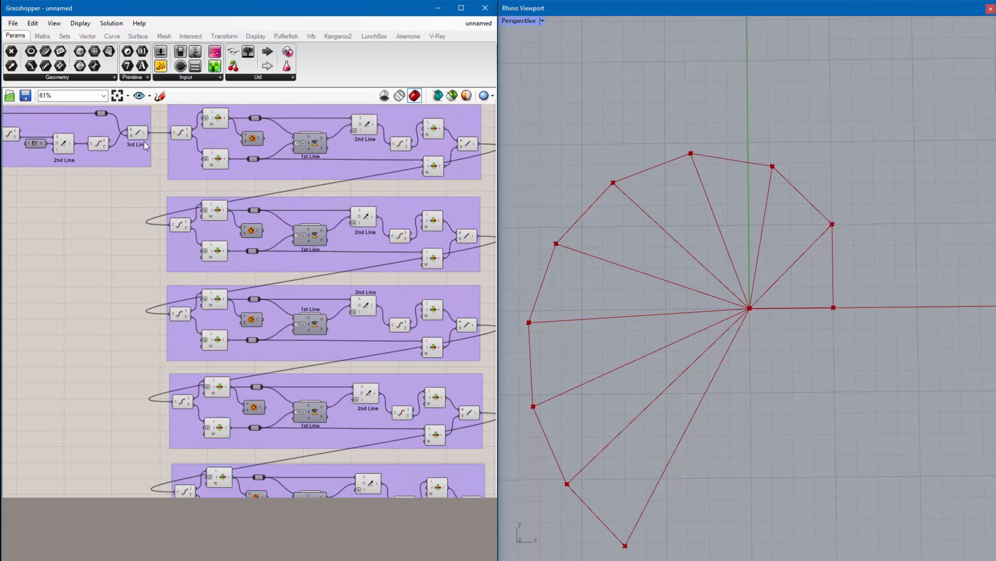
# - Group the first and second copied parts of the new stack separately and move the second one up closer to the first
pyautogui.moveTo(126, 320); pyautogui.dragTo(414, 395)
pyautogui.rightClick(307, 385)
pyautogui.click(334, 466)
pyautogui.moveTo(334, 466); pyautogui.dragTo(324, 286, button='right')
pyautogui.moveTo(118, 253); pyautogui.dragTo(400, 332)
pyautogui.rightClick(283, 318)
pyautogui.click(309, 399)
pyautogui.moveTo(275, 315); pyautogui.dragTo(275, 276)
# - Group the third copied part of the new stack and move it up beneath the second
pyautogui.moveTo(110, 331); pyautogui.dragTo(408, 401)
pyautogui.rightClick(294, 383)
pyautogui.click(321, 463)
pyautogui.moveTo(277, 451); pyautogui.dragTo(274, 238, button='right')
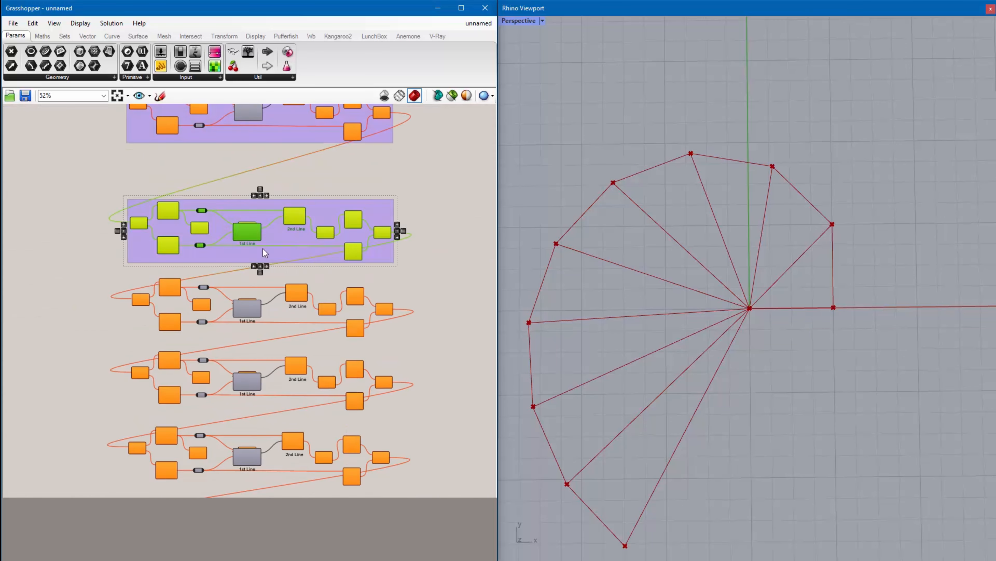
pyautogui.moveTo(264, 248); pyautogui.dragTo(263, 200)
# - Group the fourth and fifth copied parts separately and move each up beneath the preceding group
pyautogui.moveTo(46, 222); pyautogui.dragTo(443, 329)
pyautogui.rightClick(278, 300)
pyautogui.click(305, 380)
pyautogui.moveTo(271, 314); pyautogui.dragTo(271, 251)
pyautogui.moveTo(90, 328); pyautogui.dragTo(416, 404)
pyautogui.rightClick(278, 374)
pyautogui.click(305, 455)
pyautogui.moveTo(271, 387); pyautogui.dragTo(270, 323)
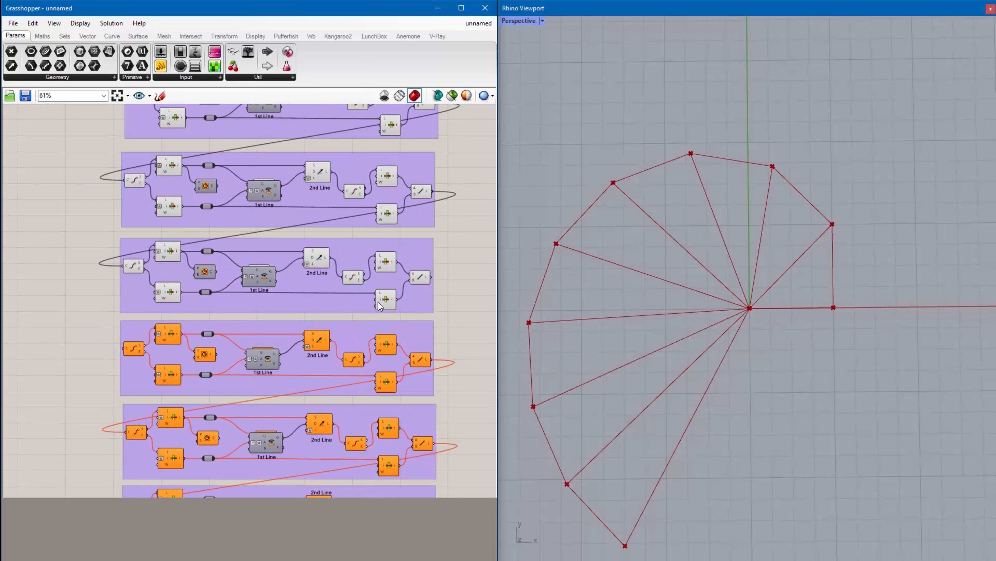
# - Connect the eighth group's Line output to the End Points C input of the first copied group below it
pyautogui.moveTo(432, 278); pyautogui.dragTo(124, 348)
pyautogui.scroll(-3, 660, 383)
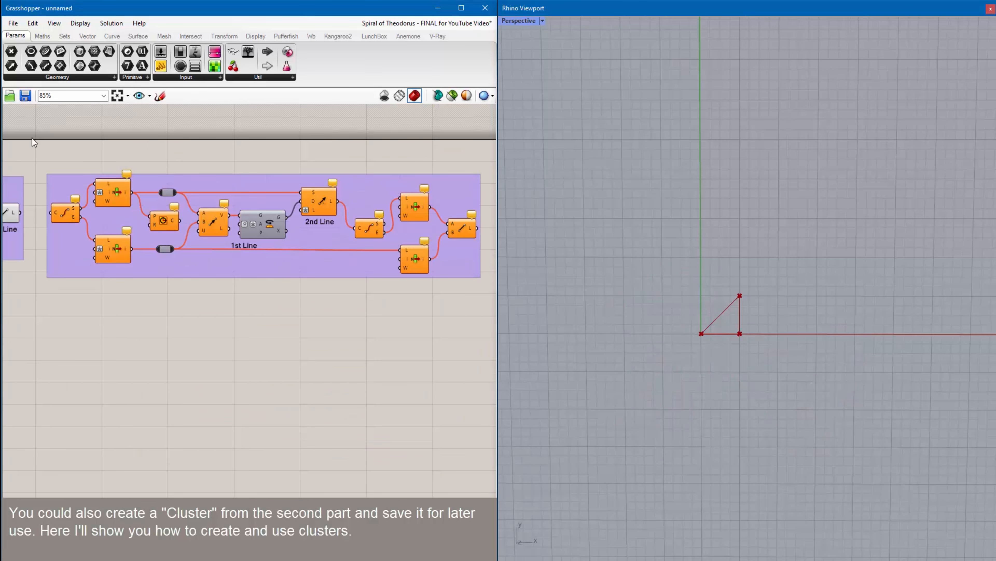
# - Duplicate the second part's components below the original and convert the copy into a cluster
pyautogui.moveTo(33, 140); pyautogui.dragTo(486, 276)
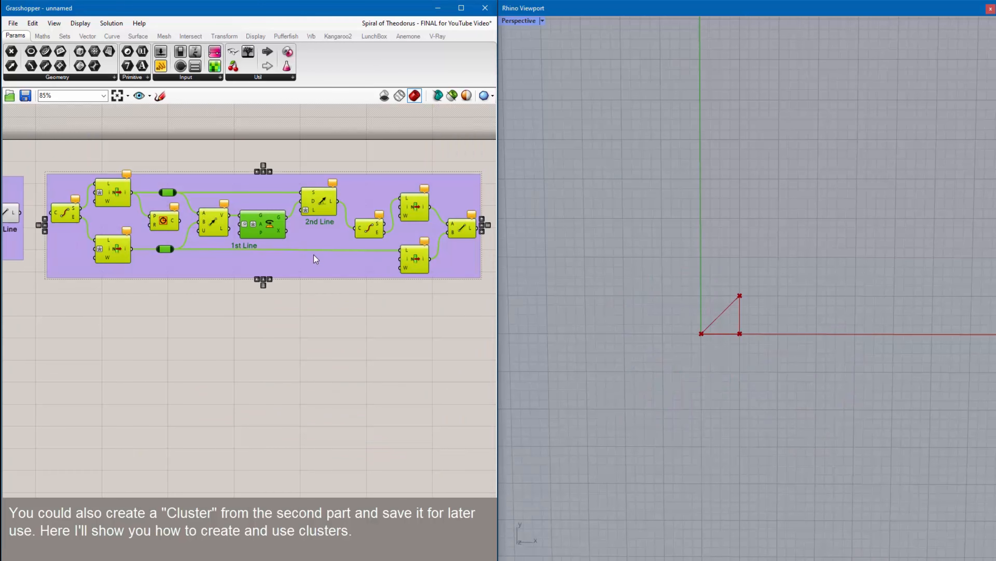
pyautogui.keyDown('alt'); pyautogui.moveTo(317, 206); pyautogui.dragTo(309, 369); pyautogui.keyUp('alt')
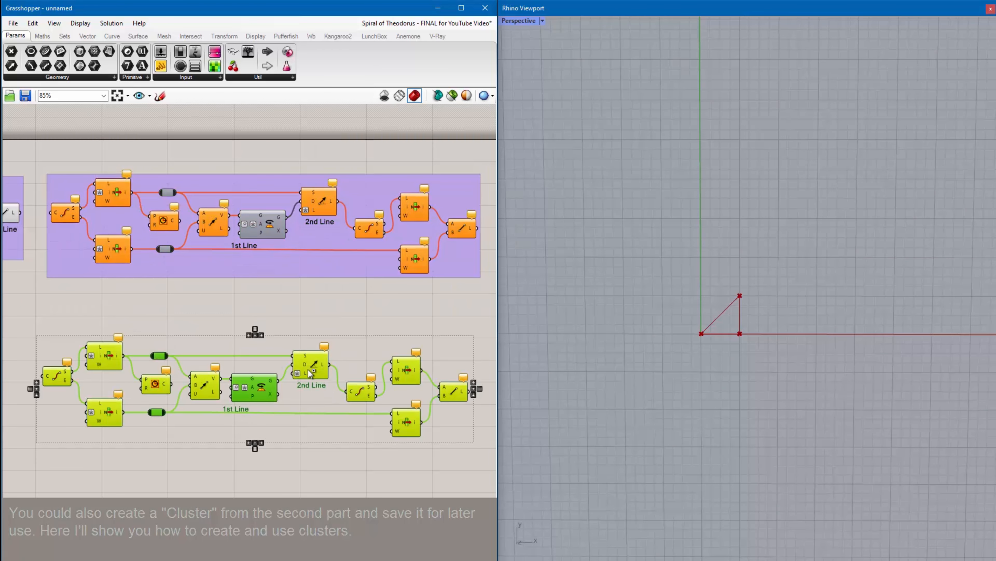
pyautogui.rightClick(299, 399)
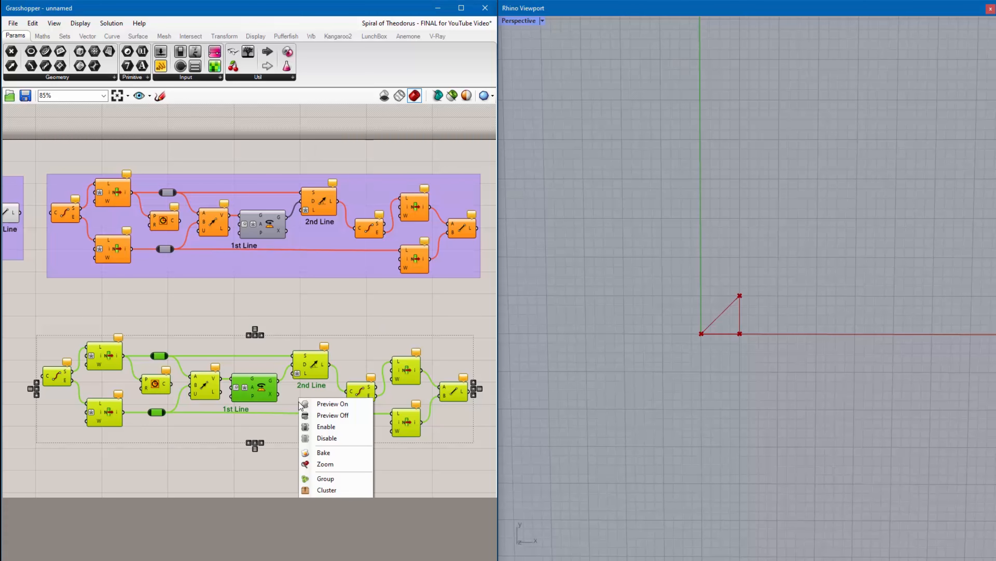
pyautogui.click(326, 490)
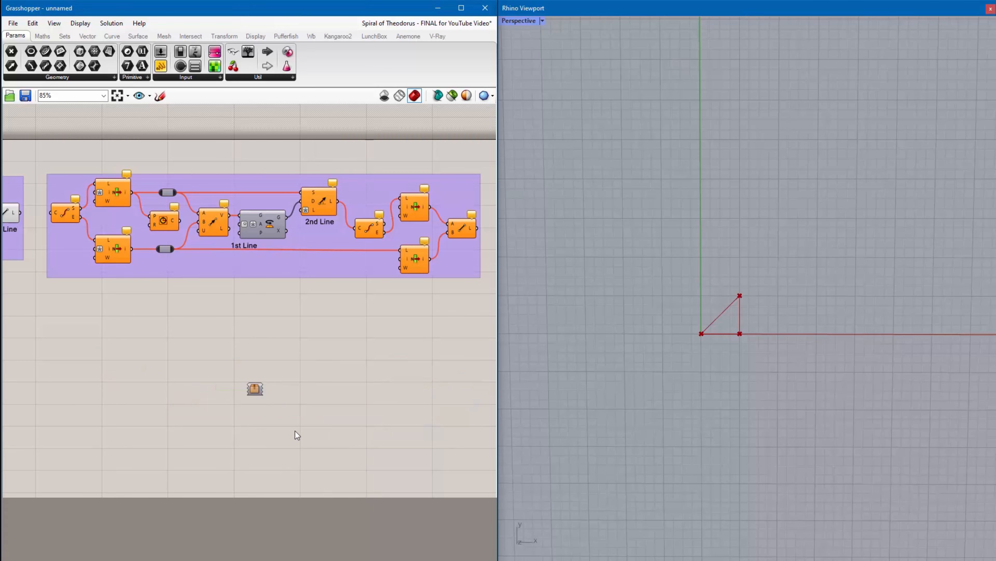
pyautogui.scroll(4, 251, 410)
pyautogui.scroll(6, 253, 398)
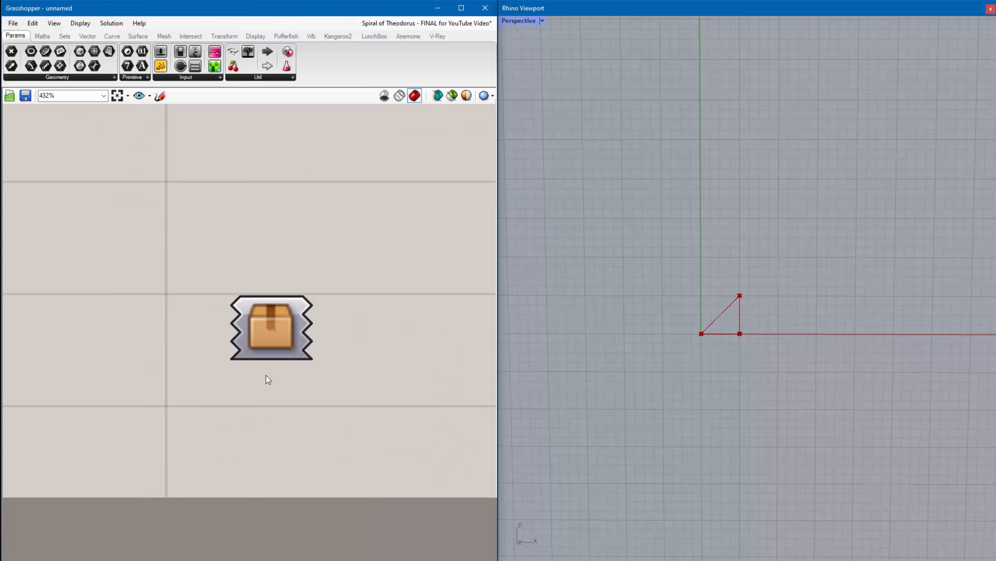
pyautogui.scroll(-6, 272, 320)
pyautogui.scroll(-2, 272, 320)
# - Open the cluster for editing, add a Cluster Input and a Cluster Output, and connect the last Line's L output to the Cluster Output
pyautogui.doubleClick(272, 320)
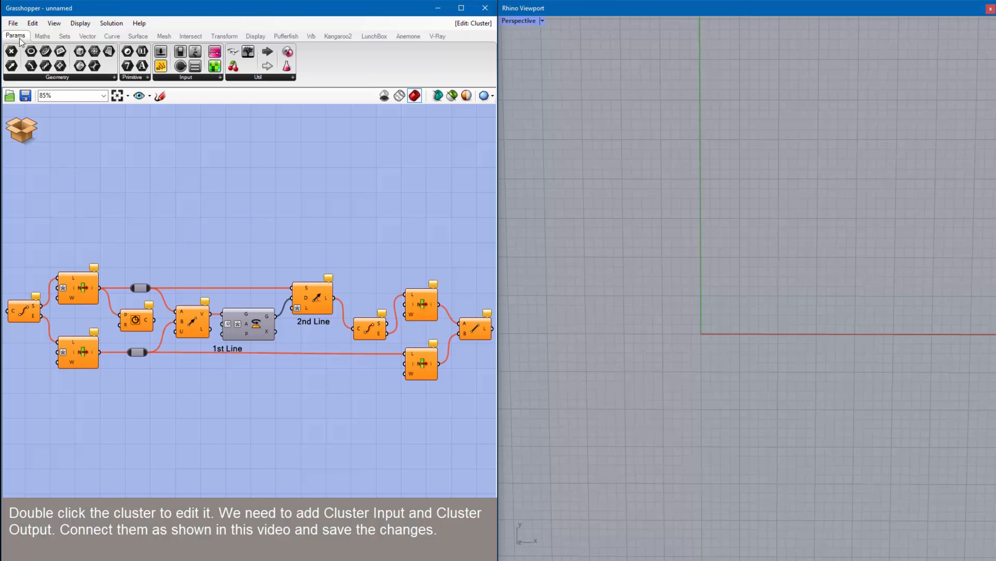
pyautogui.click(256, 77)
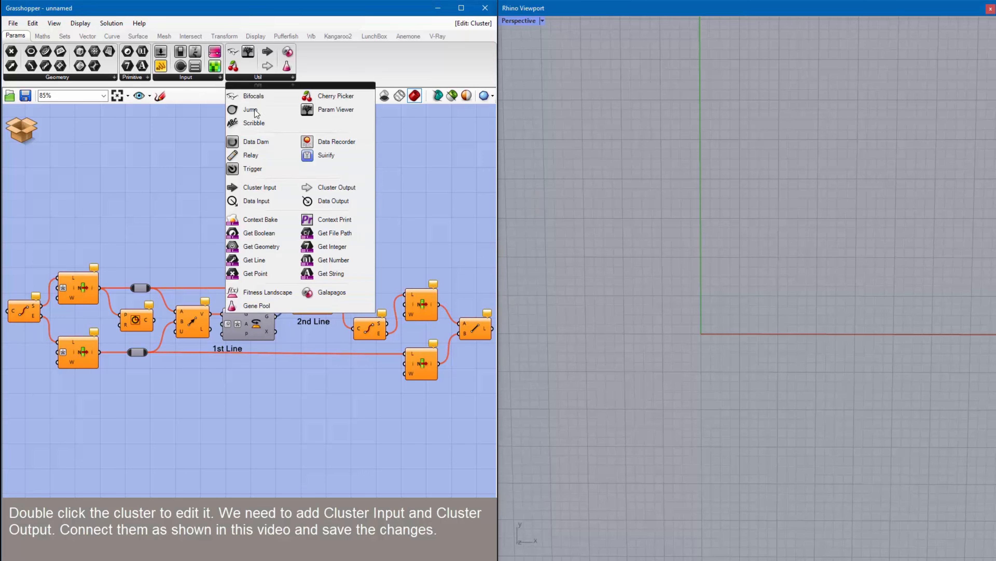
pyautogui.moveTo(259, 188); pyautogui.dragTo(253, 201)
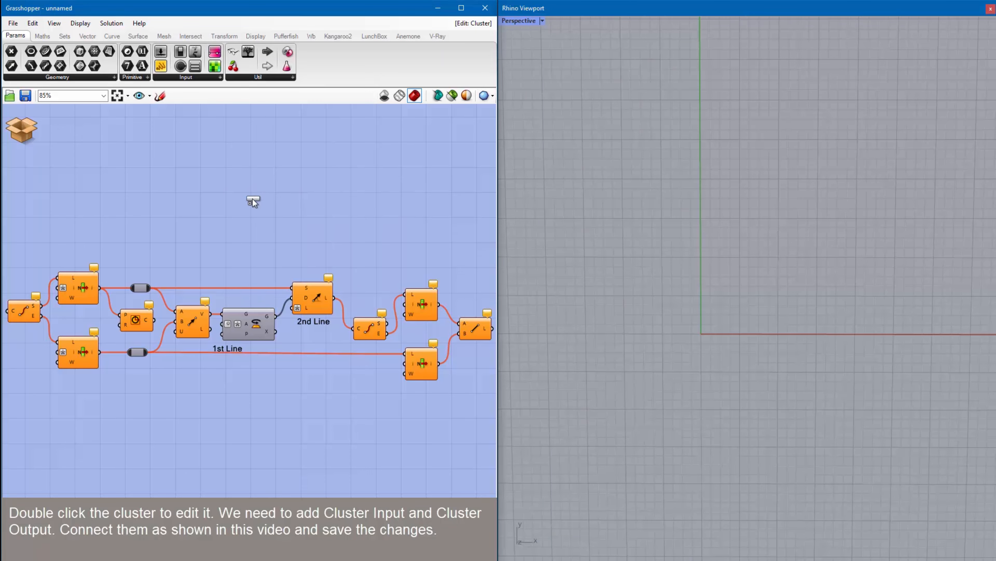
pyautogui.click(254, 78)
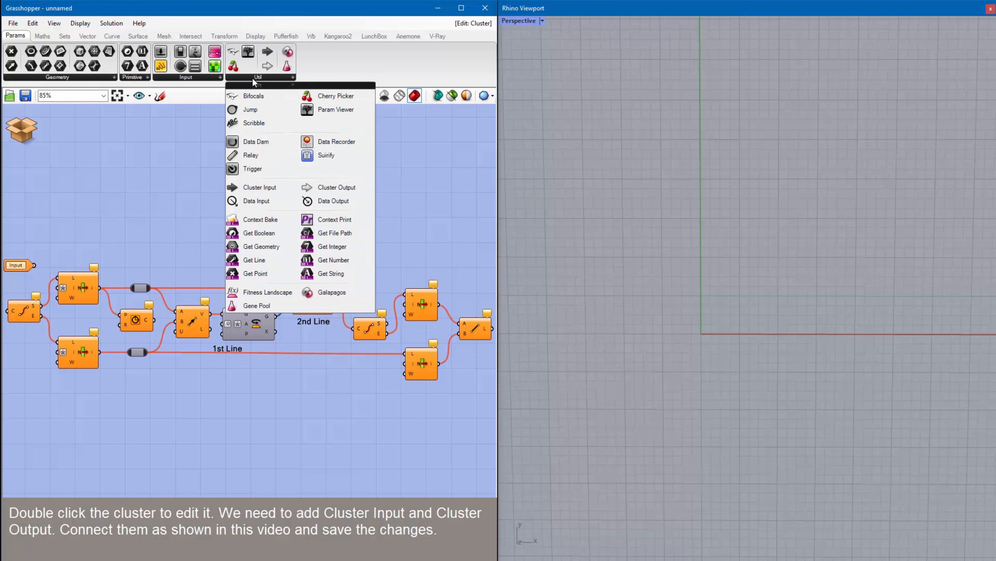
pyautogui.click(334, 201)
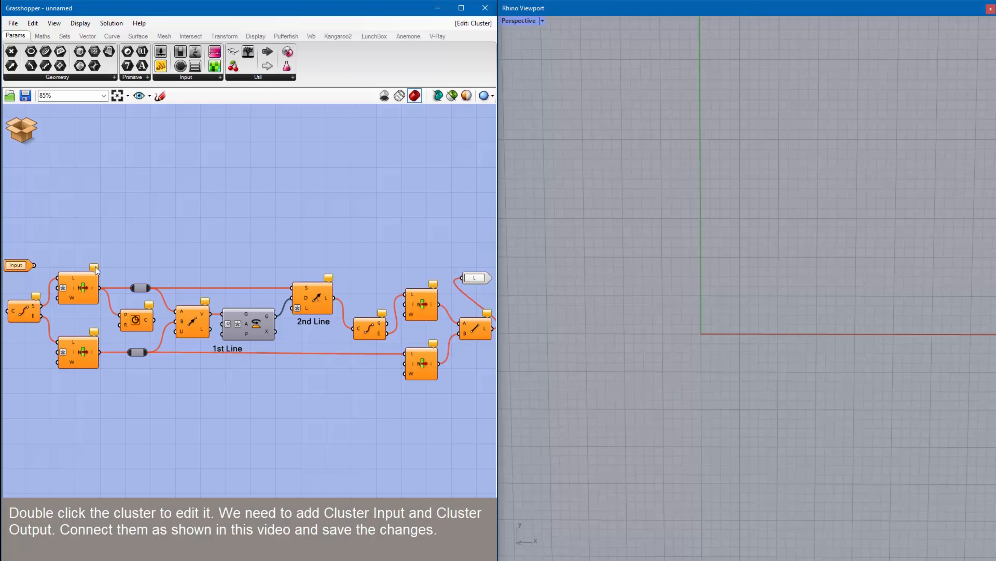
# - Connect the Cluster Input to the first End Points component's C input, then save and close the cluster
pyautogui.moveTo(36, 266); pyautogui.dragTo(52, 311)
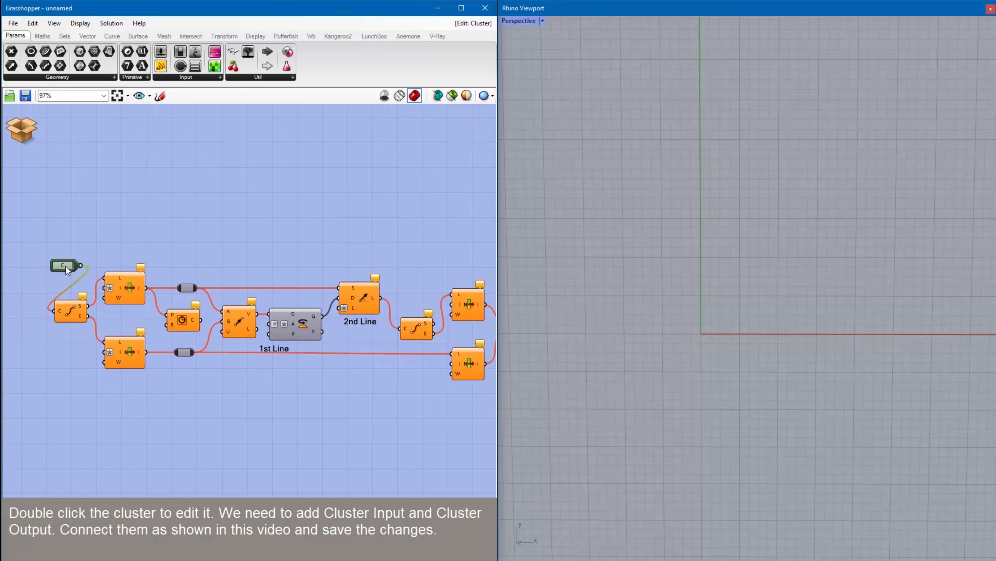
pyautogui.moveTo(399, 420); pyautogui.dragTo(328, 380, button='right')
pyautogui.click(200, 397)
pyautogui.scroll(-1, 327, 381)
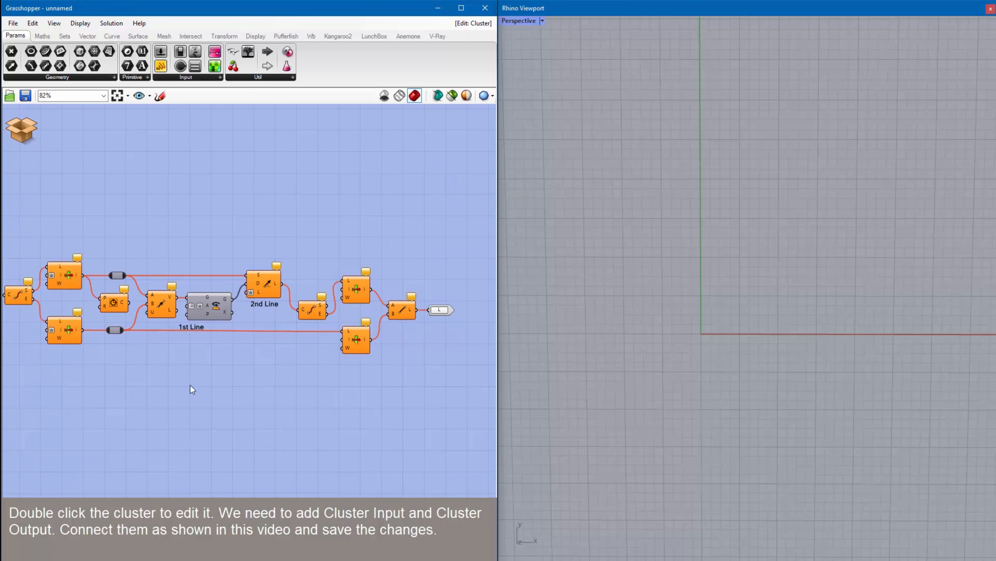
pyautogui.moveTo(190, 385); pyautogui.dragTo(228, 360, button='right')
pyautogui.click(22, 129)
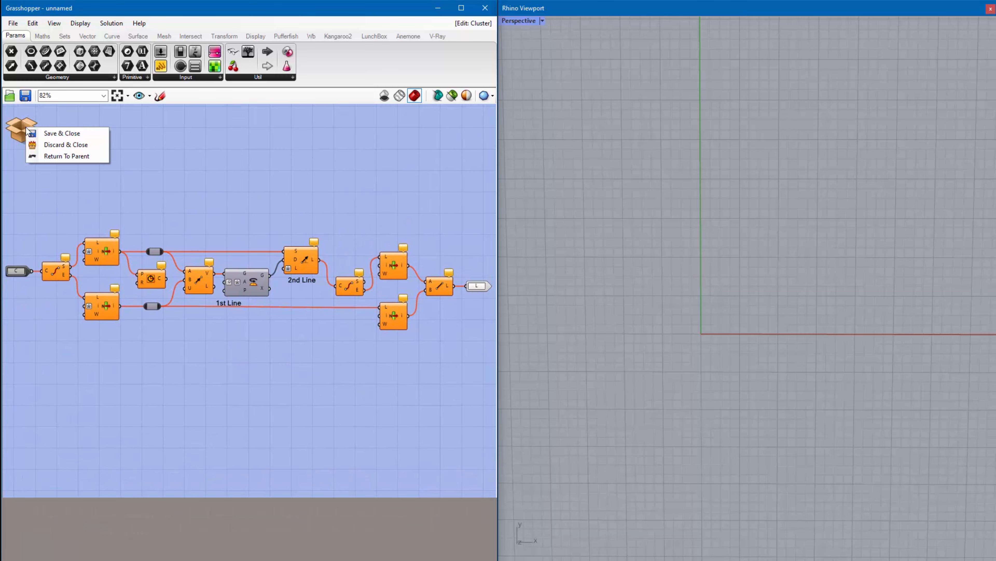
pyautogui.click(63, 133)
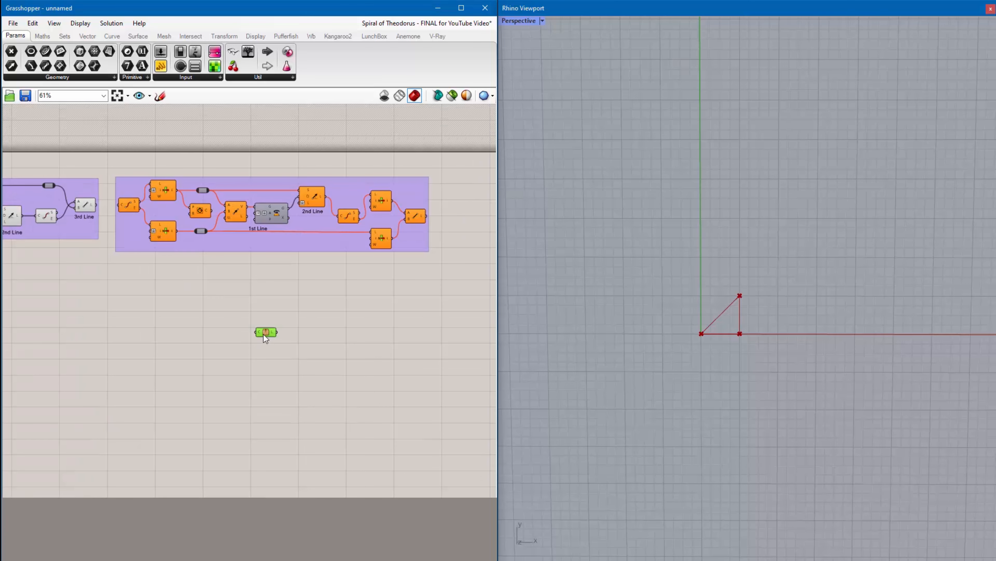
# - Place the cluster just beyond the second part's closing Line and connect the 3rd Line output to the second part's End Points C input
pyautogui.moveTo(264, 335); pyautogui.dragTo(446, 220)
pyautogui.moveTo(97, 205); pyautogui.dragTo(119, 205)
pyautogui.moveTo(407, 281); pyautogui.dragTo(234, 285, button='right')
pyautogui.scroll(5, 263, 218)
pyautogui.scroll(3, 271, 232)
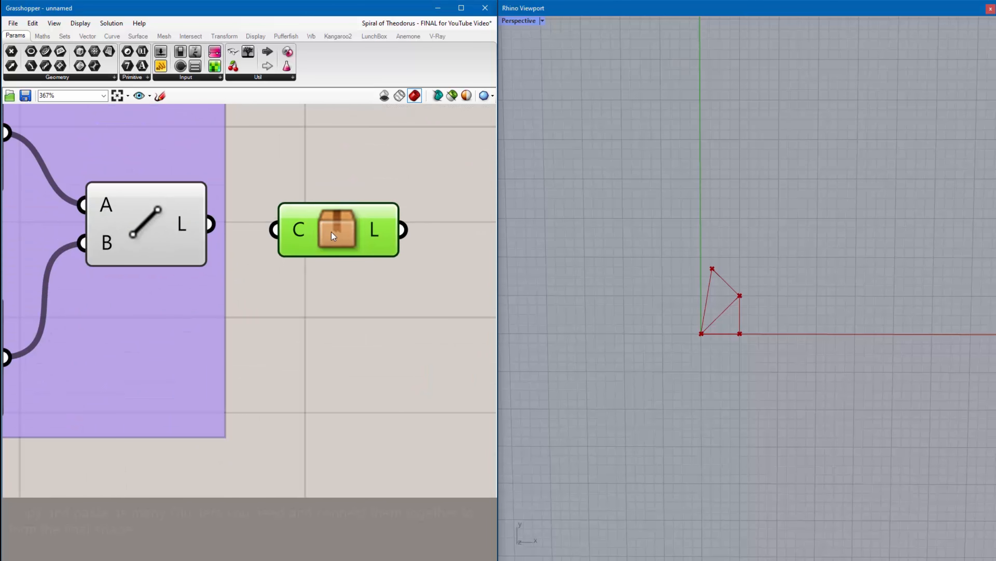
# - Make two copies of the cluster, line them up in a row after the original, and connect the first cluster's L output to the second's C input
pyautogui.hotkey('ctrl', 'c')
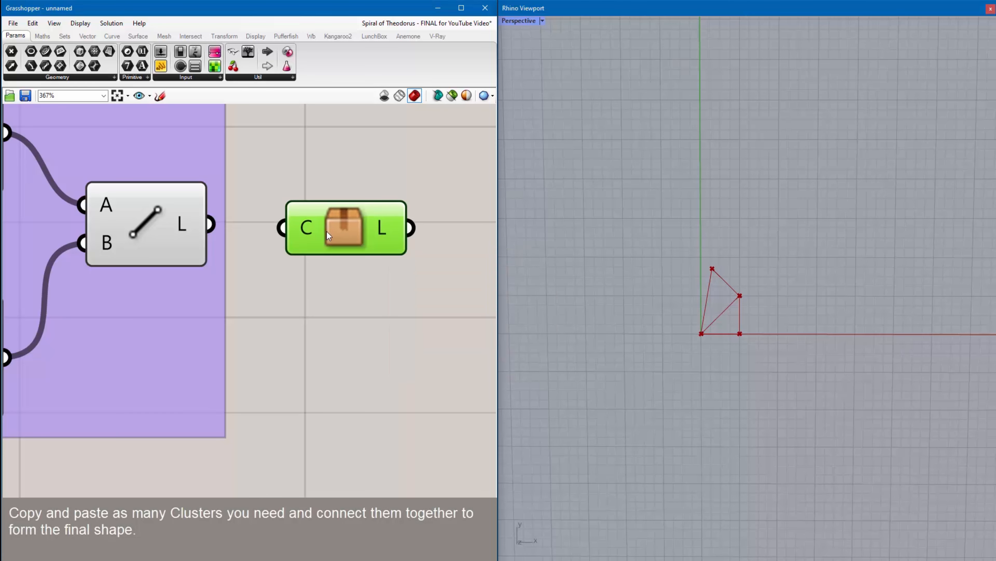
pyautogui.hotkey('ctrl', 'v')
pyautogui.hotkey('ctrl', 'v')
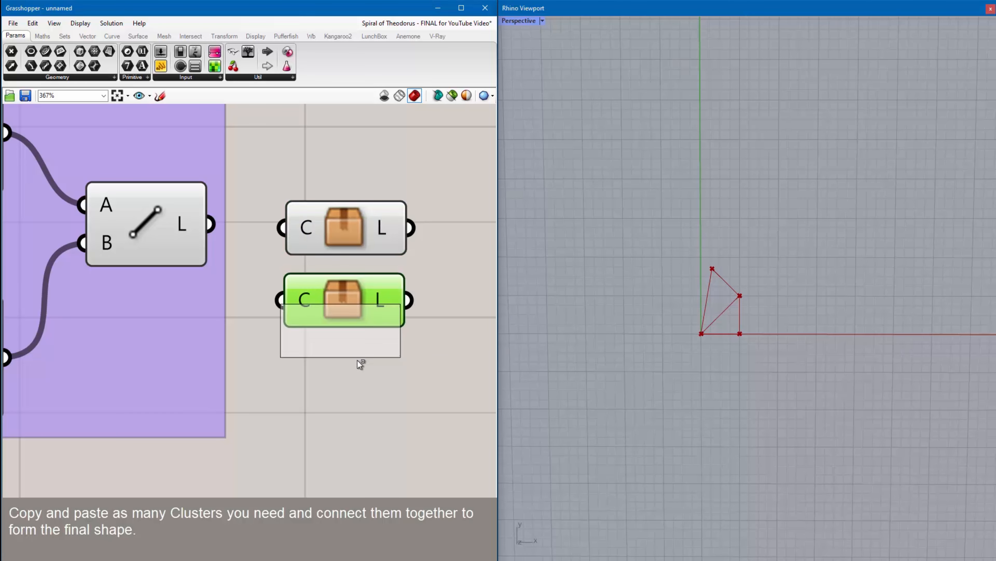
pyautogui.moveTo(317, 303); pyautogui.dragTo(481, 231)
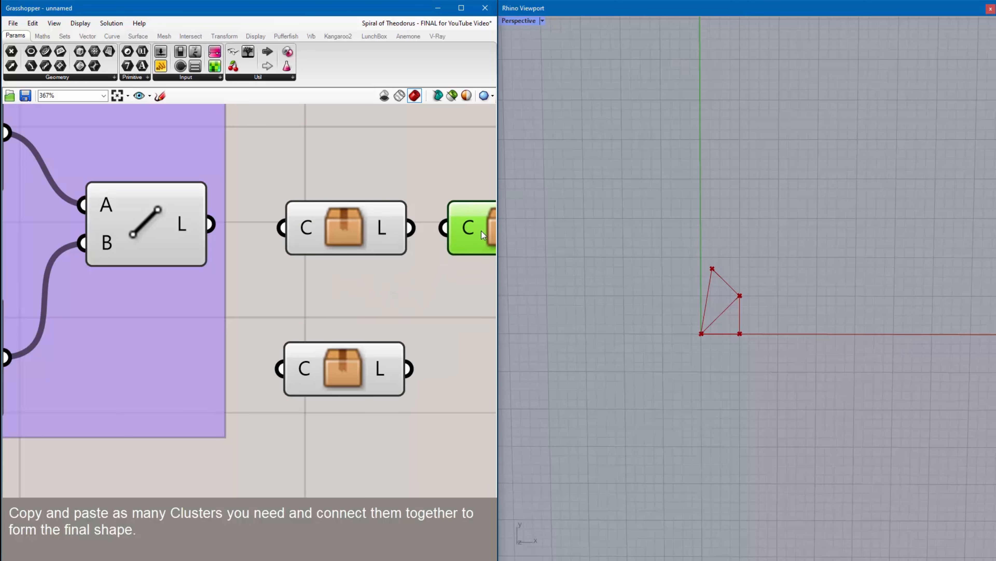
pyautogui.scroll(-3, 428, 292)
pyautogui.moveTo(428, 292); pyautogui.dragTo(243, 283, button='right')
pyautogui.moveTo(199, 321); pyautogui.dragTo(370, 249)
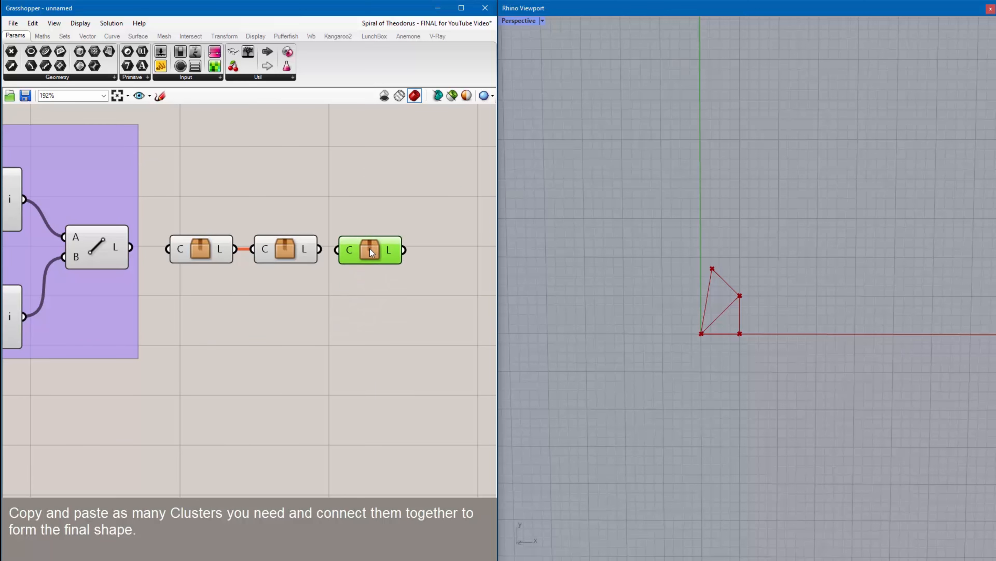
# - Duplicate the three-cluster chain to get six clusters in series, spacing the copied three evenly behind the first three
pyautogui.moveTo(408, 312); pyautogui.dragTo(459, 248)
pyautogui.scroll(-3, 383, 310)
pyautogui.moveTo(383, 310); pyautogui.dragTo(222, 305, button='right')
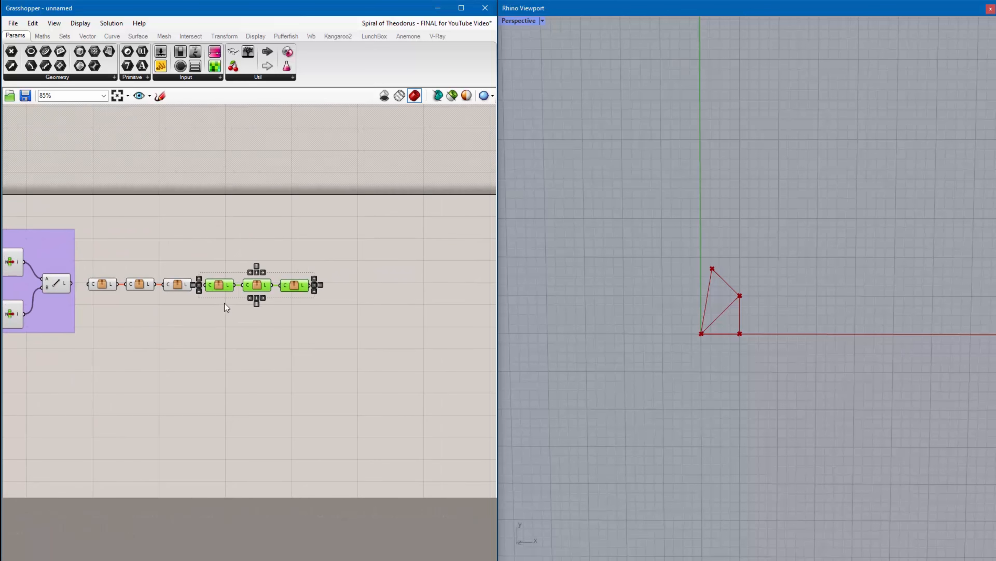
pyautogui.scroll(5, 104, 251)
pyautogui.scroll(-5, 270, 314)
pyautogui.moveTo(383, 349); pyautogui.dragTo(100, 235)
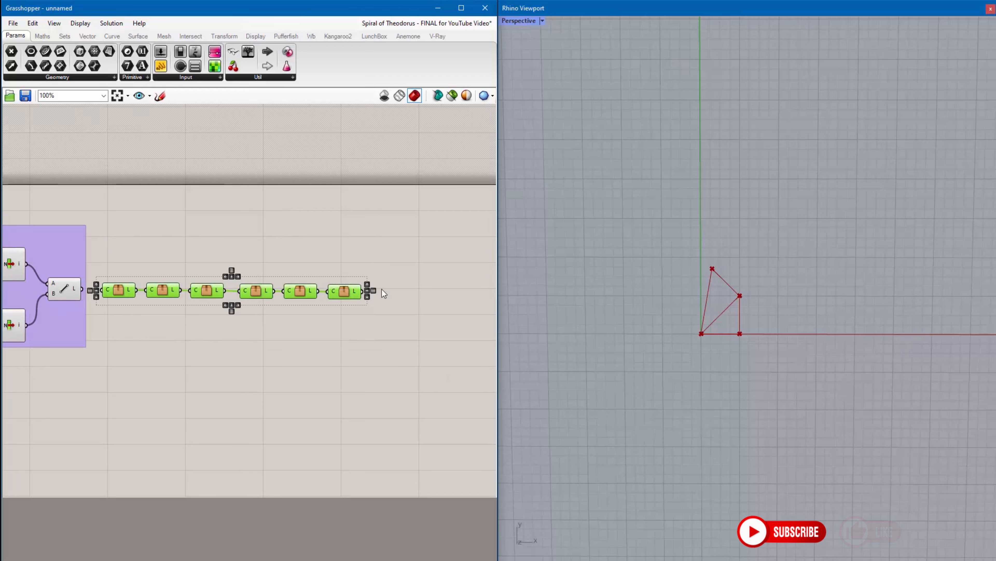
pyautogui.moveTo(236, 338); pyautogui.dragTo(398, 258)
pyautogui.moveTo(251, 291); pyautogui.dragTo(247, 292)
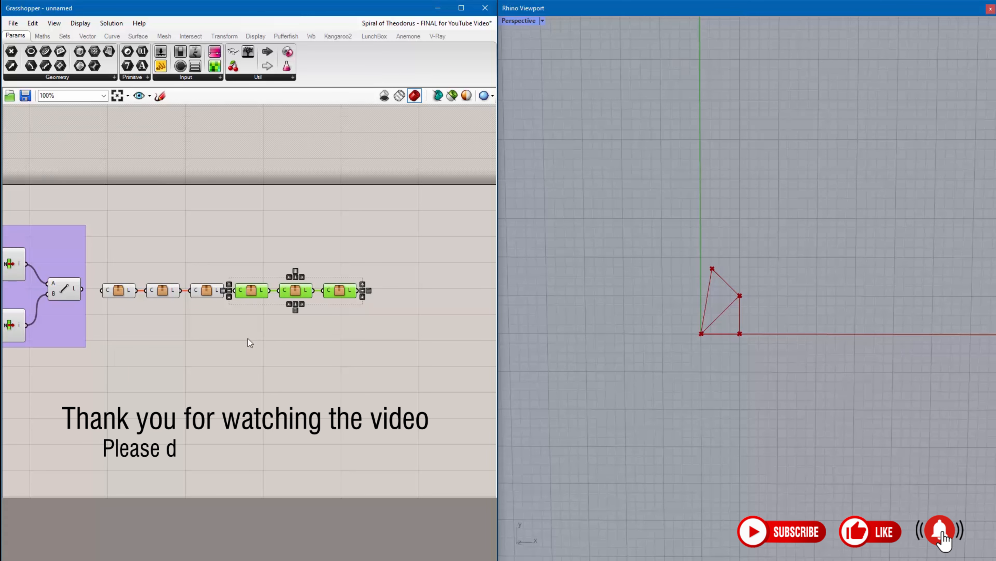
# - Duplicate the whole six-cluster chain beyond its end and connect the sixth cluster's L output to the first copied cluster's C input
pyautogui.moveTo(89, 343); pyautogui.dragTo(442, 270)
pyautogui.keyDown('alt'); pyautogui.moveTo(121, 294); pyautogui.dragTo(385, 293); pyautogui.keyUp('alt')
pyautogui.scroll(5, 382, 293)
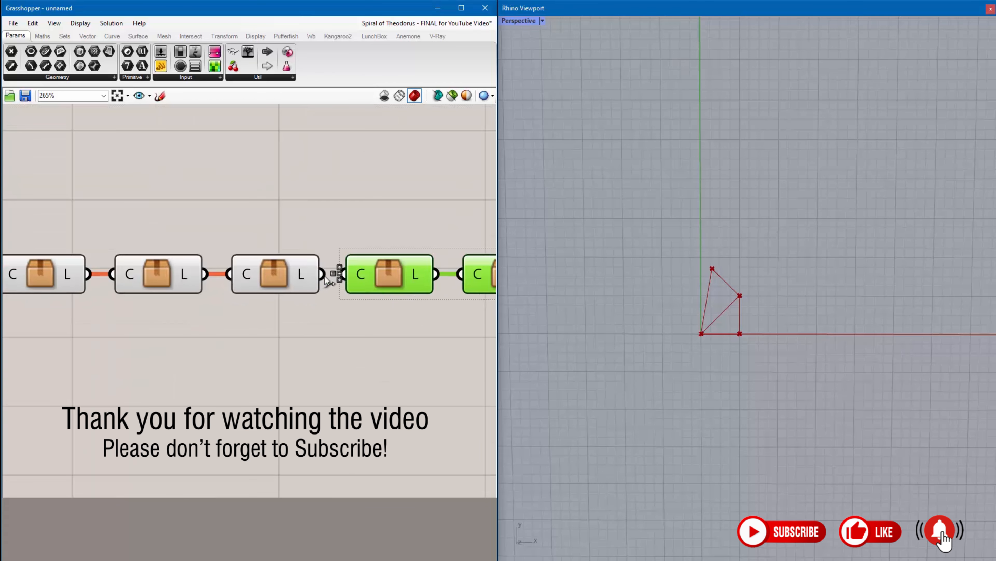
pyautogui.click(350, 338)
# - Connect the L output of the second part's closing Line to the C input of the first cluster in the chain
pyautogui.scroll(-7, 349, 338)
pyautogui.moveTo(321, 371); pyautogui.dragTo(247, 278, button='right')
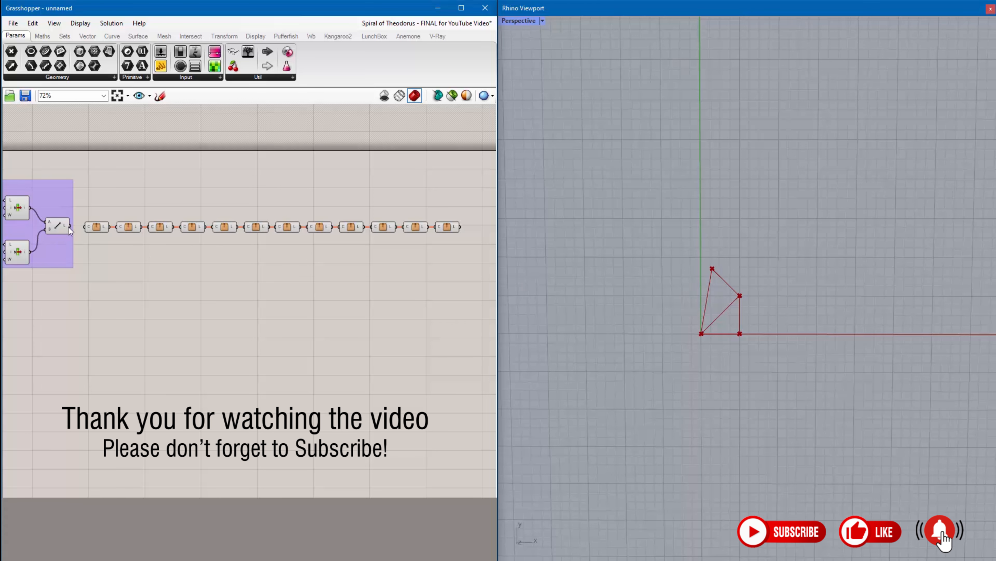
pyautogui.moveTo(78, 226); pyautogui.dragTo(85, 227)
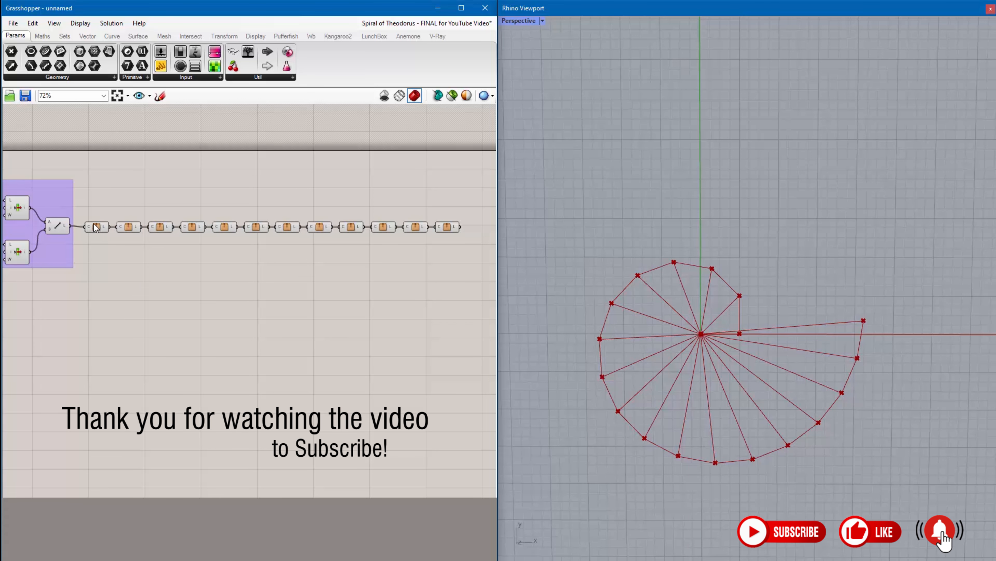
pyautogui.click(96, 226)
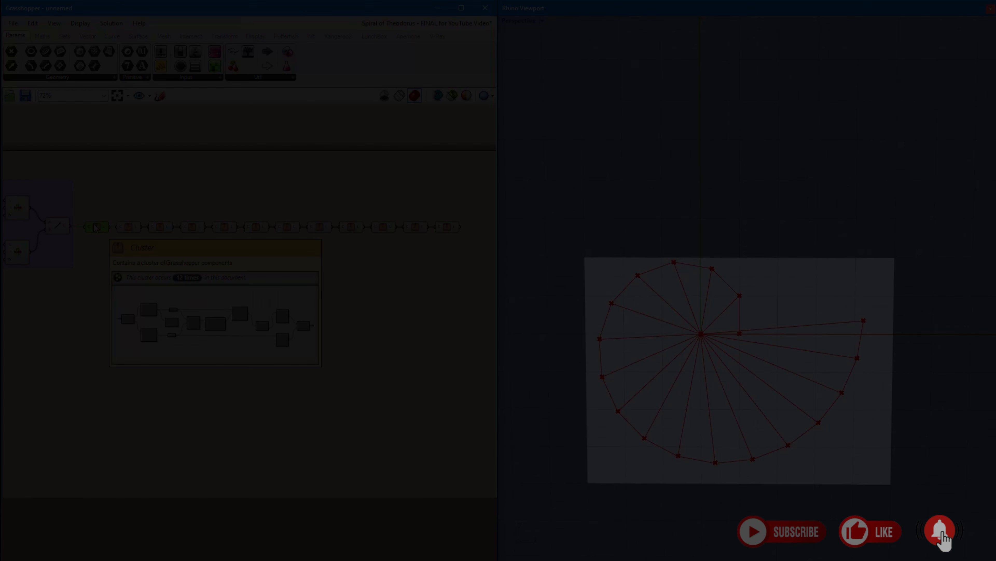